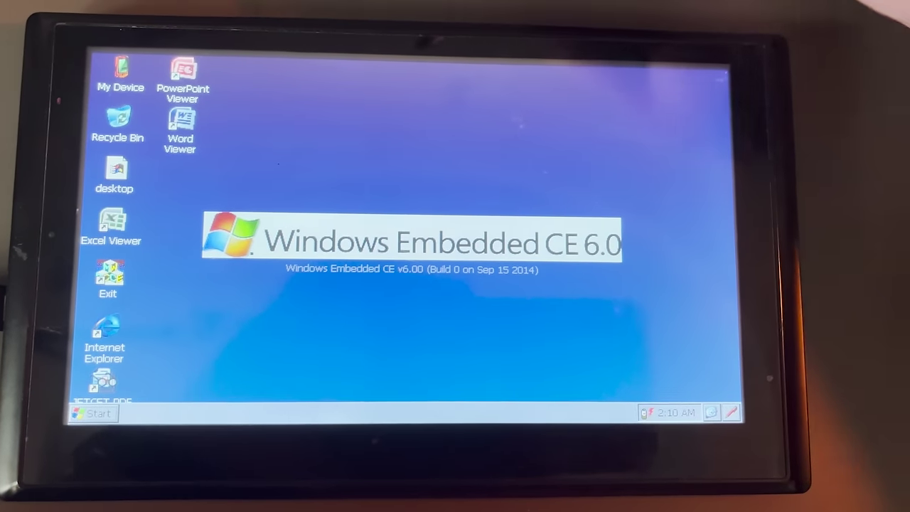
Open My Device and go into its Windows folder.
double_click(118, 71)
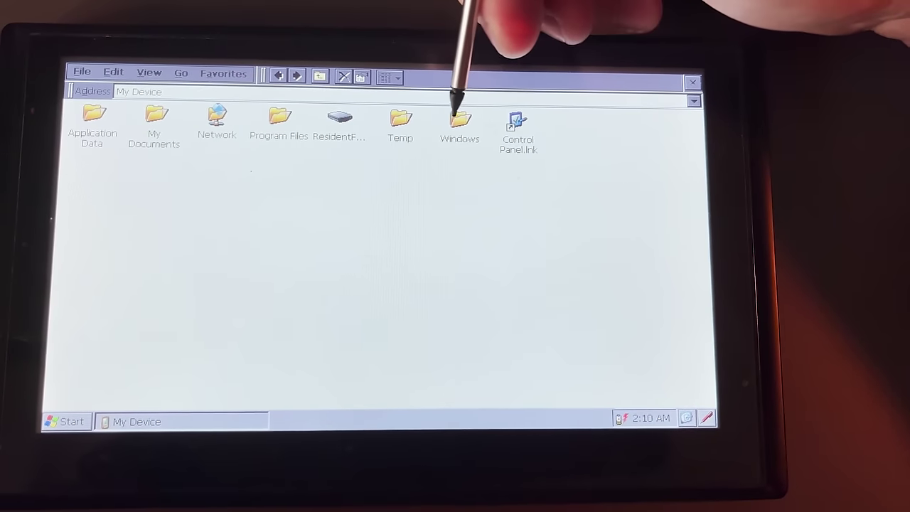
left_click(462, 121)
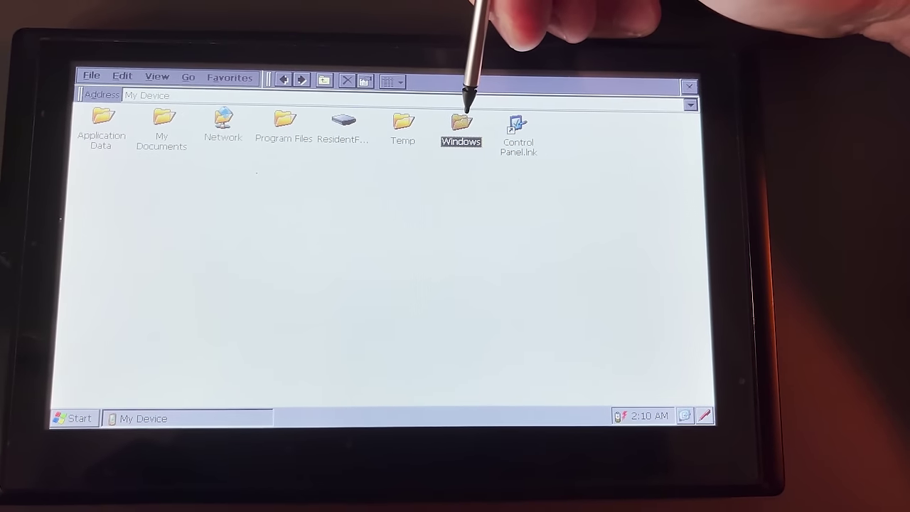
double_click(466, 126)
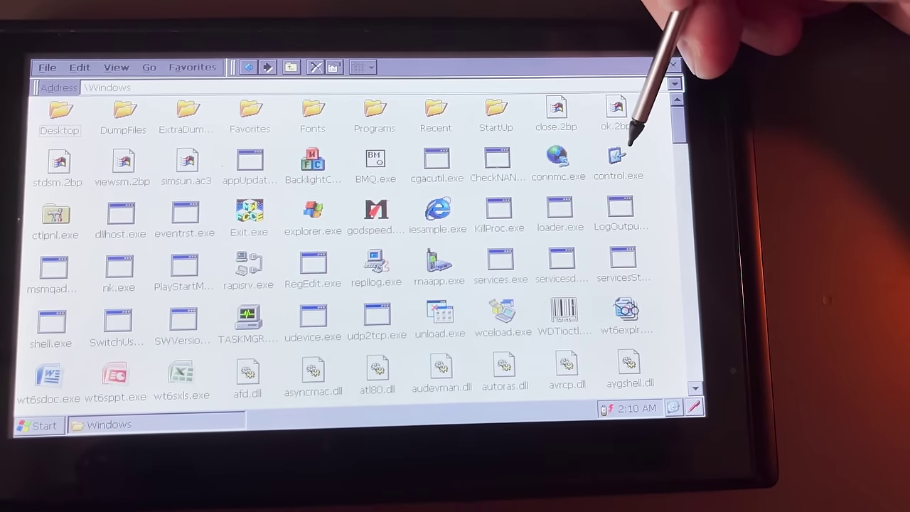
View the file properties of control.exe and close them.
left_click(635, 186)
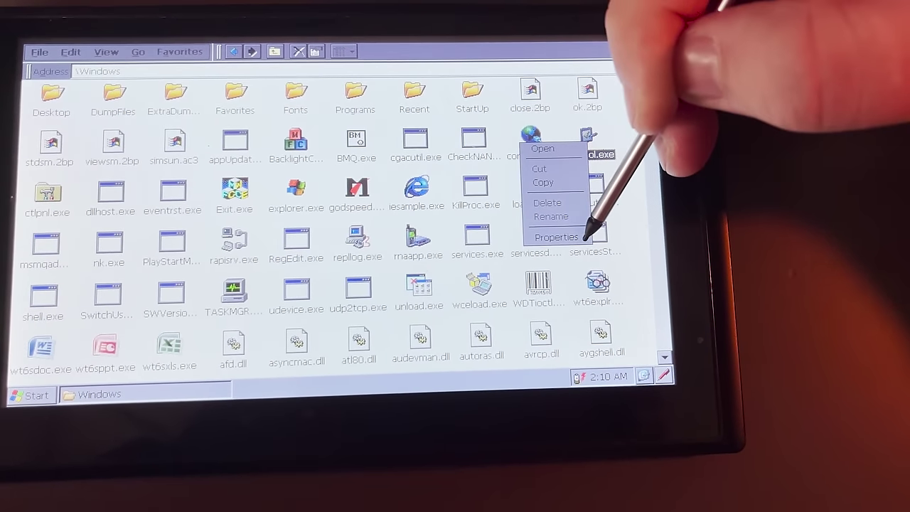
left_click(577, 252)
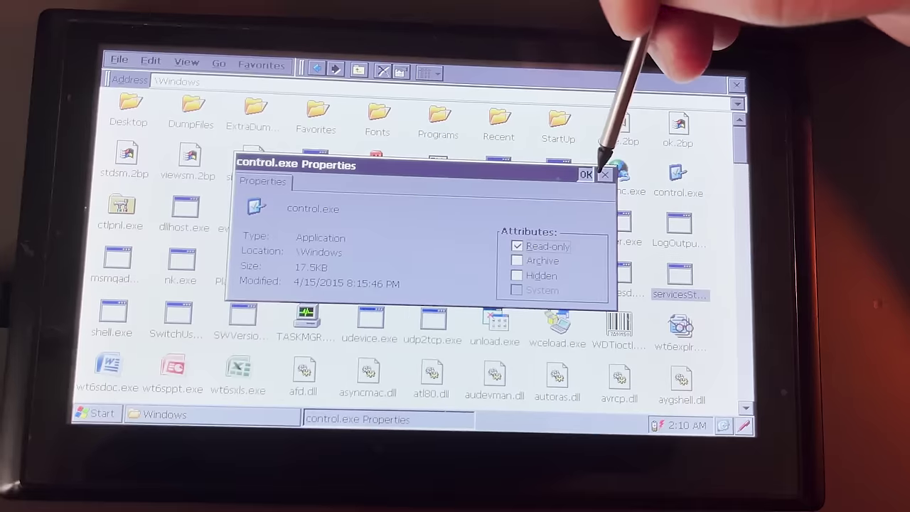
left_click(604, 171)
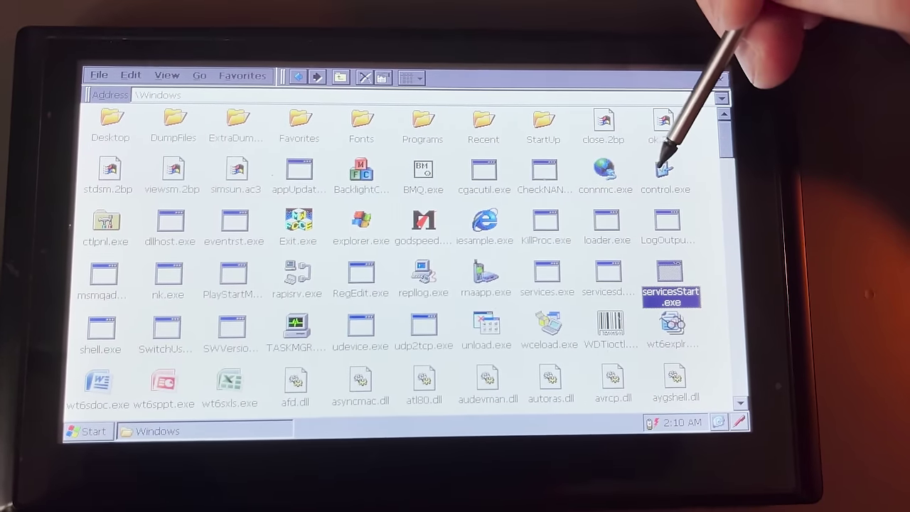
Run control.exe, view the System properties in Control Panel, and close the open windows.
double_click(659, 158)
double_click(592, 142)
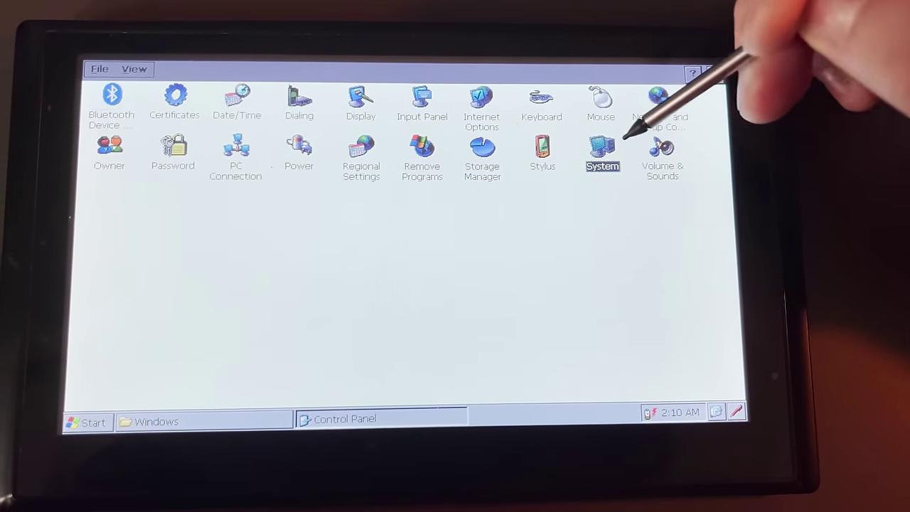
left_click(607, 159)
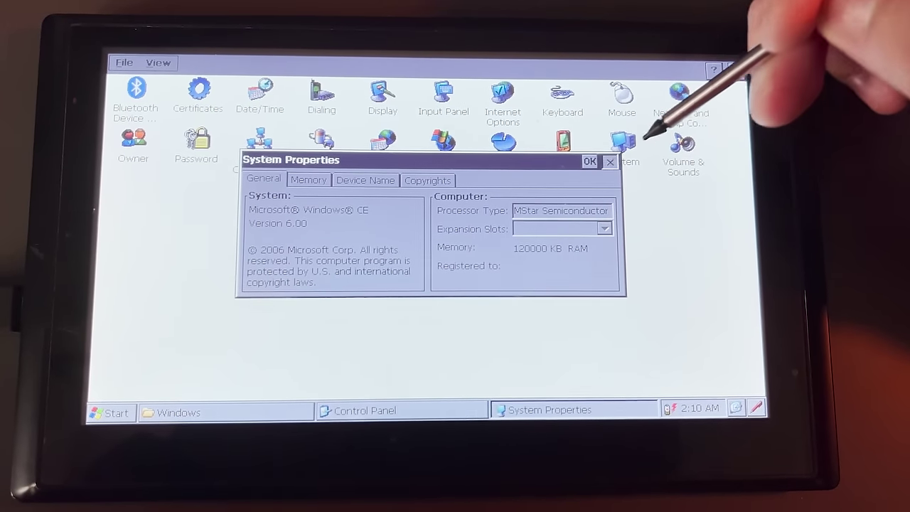
left_click(734, 68)
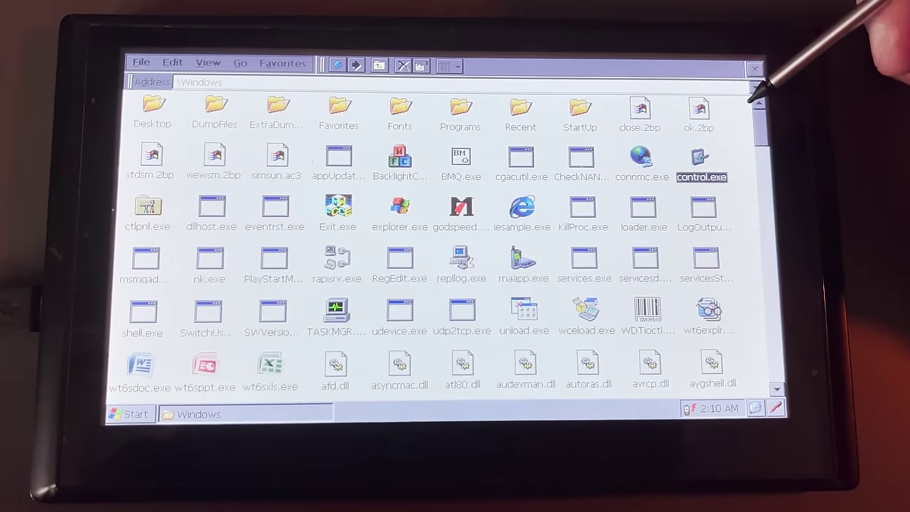
left_click_drag(752, 117, 745, 87)
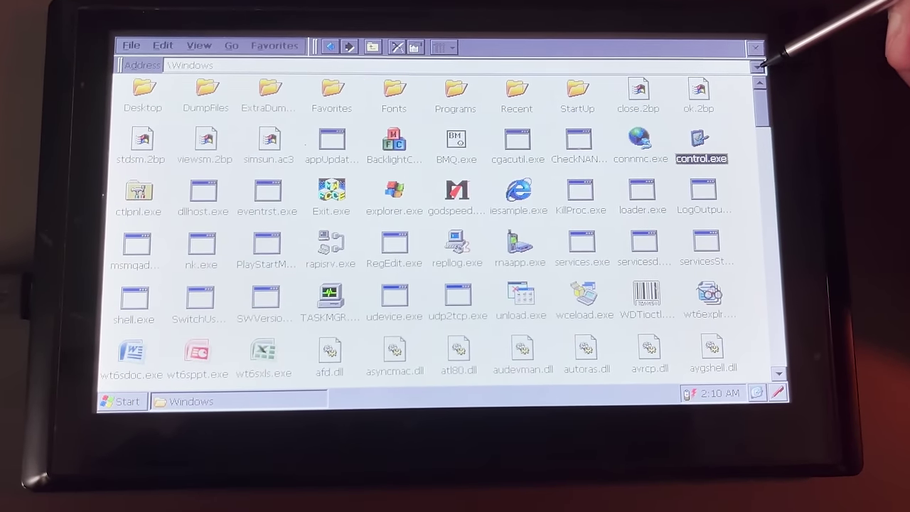
left_click(740, 48)
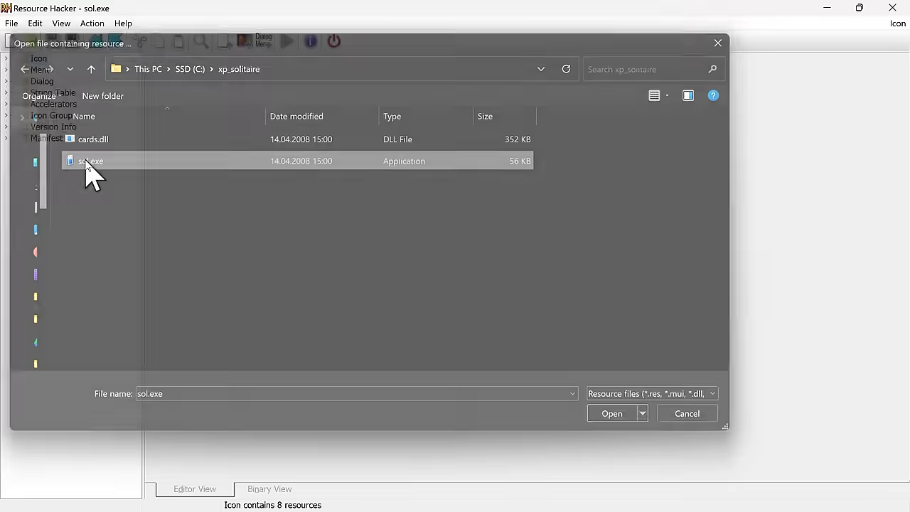
Open sol.exe from the xp_solitaire folder in Resource Hacker and browse its Icon resources.
double_click(90, 175)
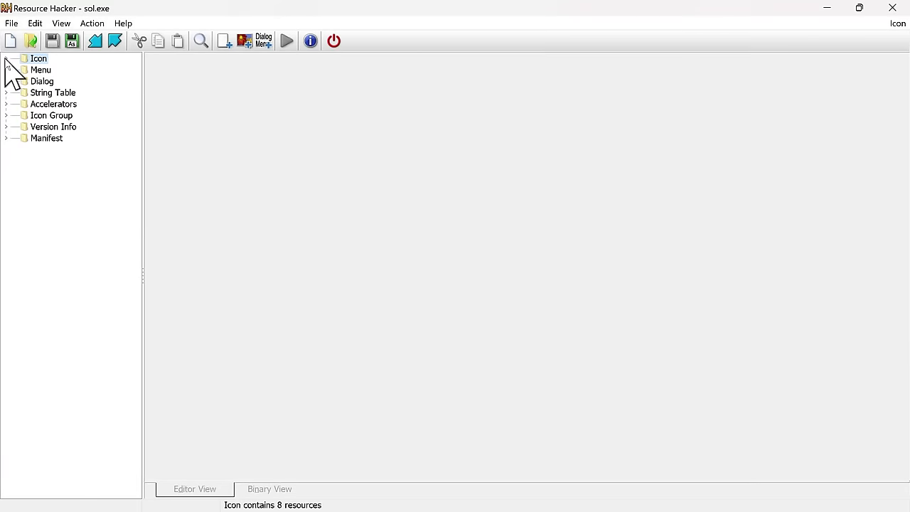
left_click(7, 60)
left_click(65, 115)
left_click(67, 138)
left_click(67, 150)
key("Home")
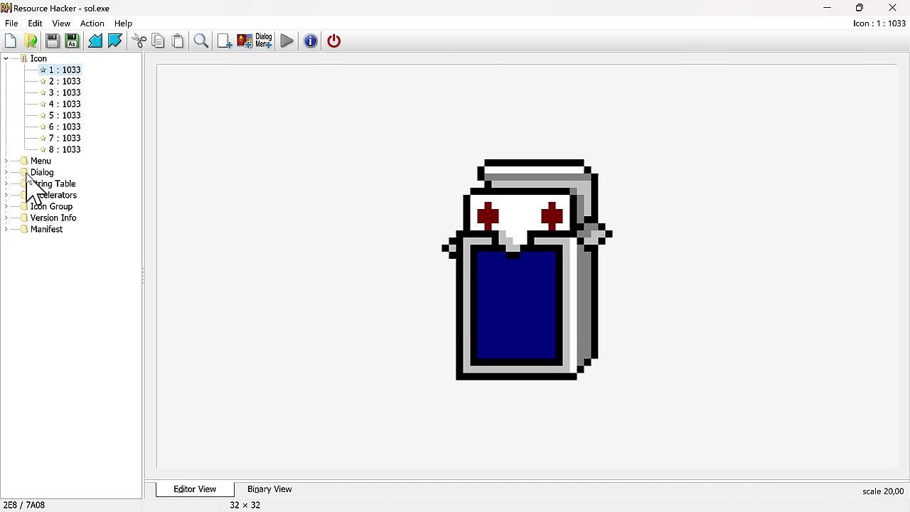
Expand the Dialog resources of sol.exe and step through the entries.
double_click(28, 174)
key("Down")
key("Down")
key("Down")
key("Down")
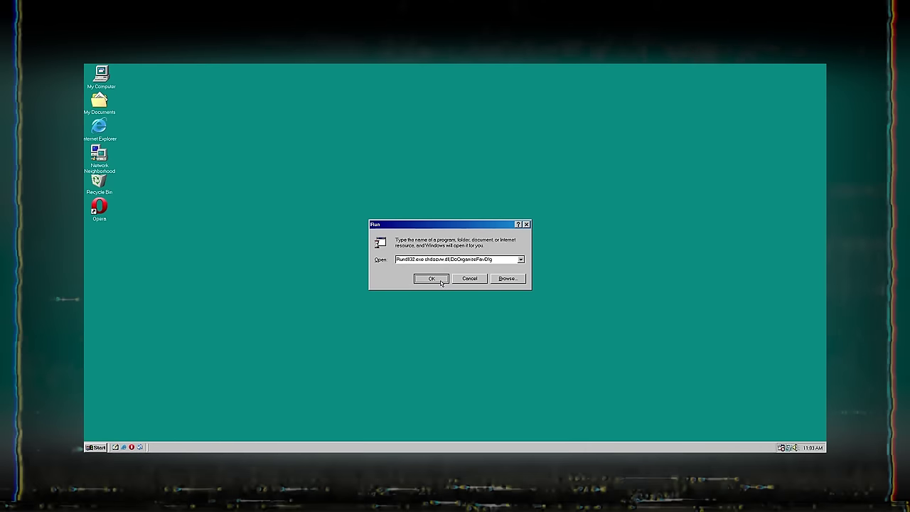
On the Windows desktop, run the Rundll32.exe shdocvw.dll,DoOrganizeFavDlg command, then close Organize Favorites and dismiss the error.
left_click(432, 279)
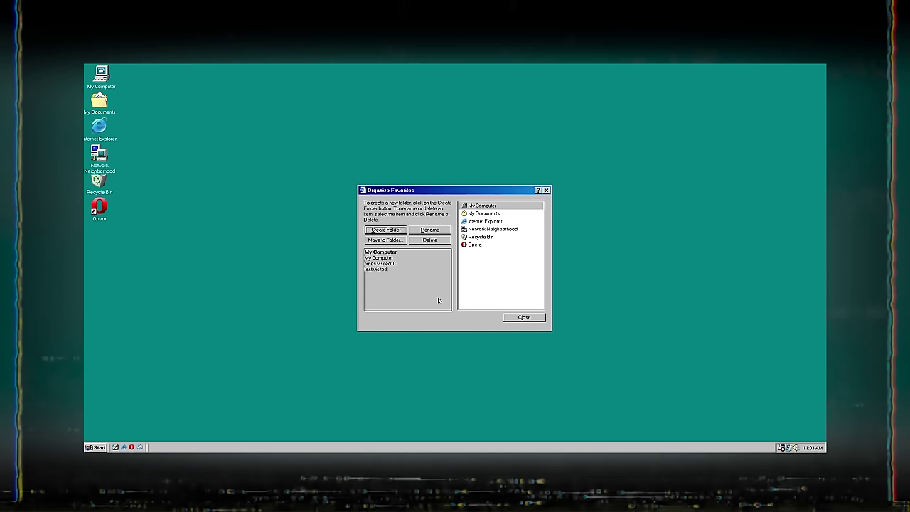
left_click(524, 318)
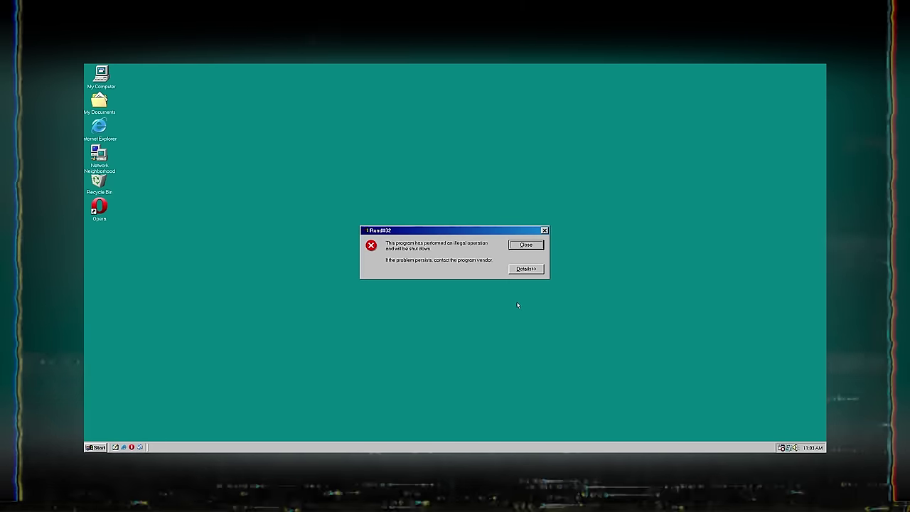
left_click(528, 248)
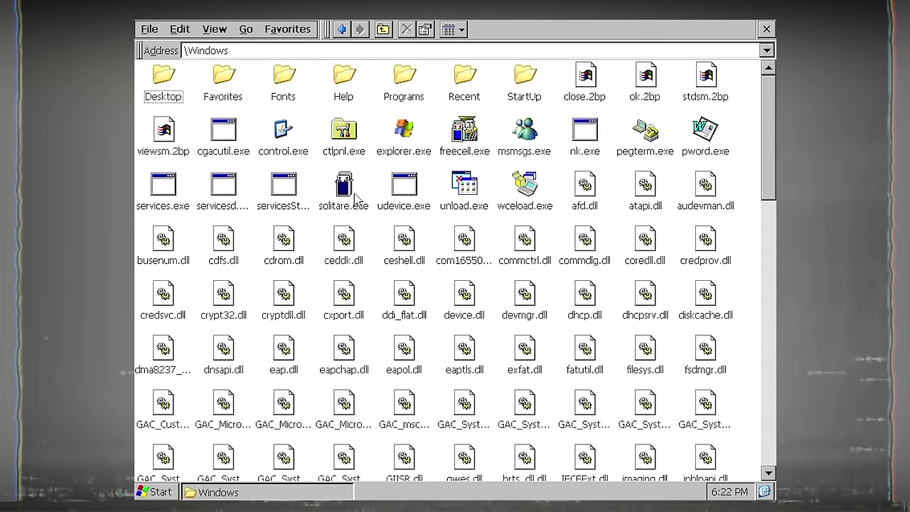
In Windows CE, launch solitare.exe from the \Windows folder.
double_click(355, 199)
left_click(756, 127)
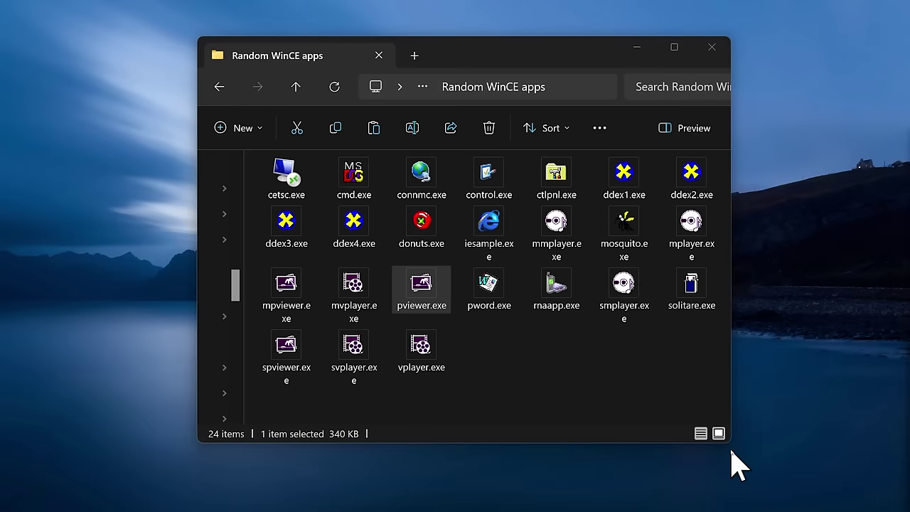
From the Random WinCE apps folder in File Explorer, try to run solitare.exe, cetsc.exe and cmd.exe.
left_click(545, 377)
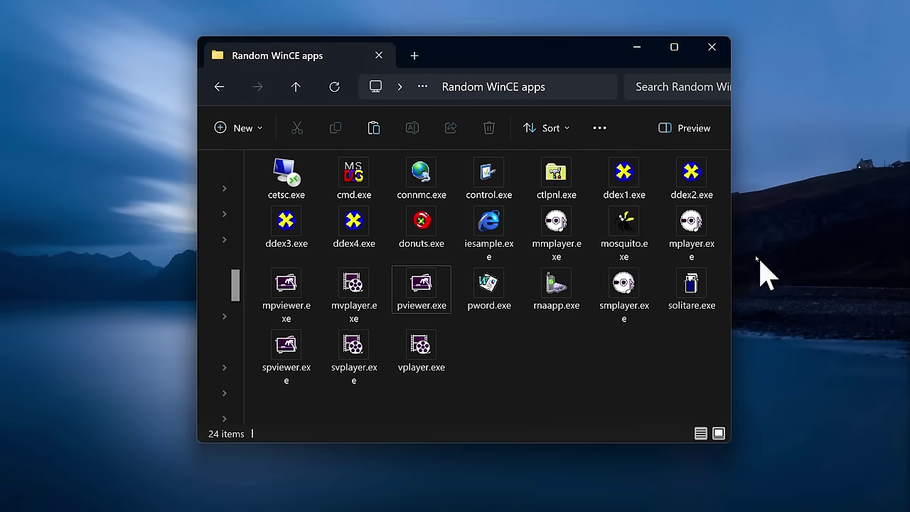
double_click(692, 291)
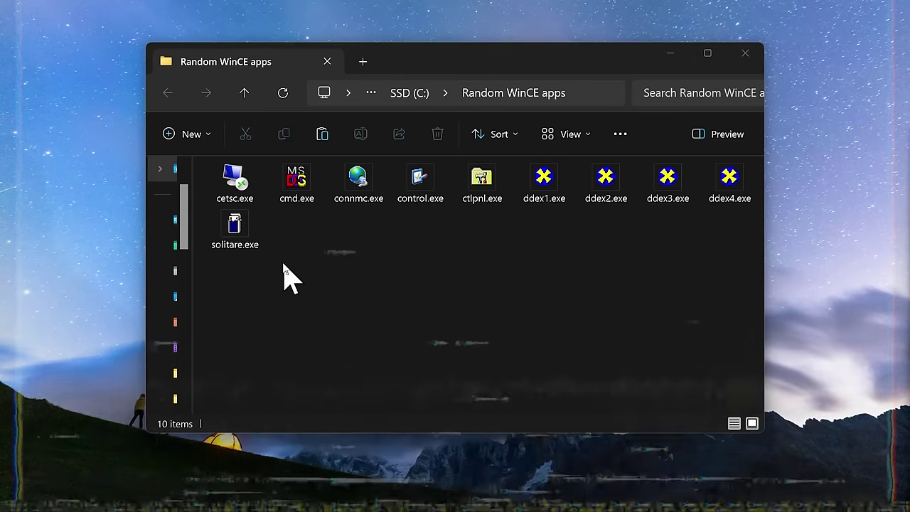
double_click(235, 187)
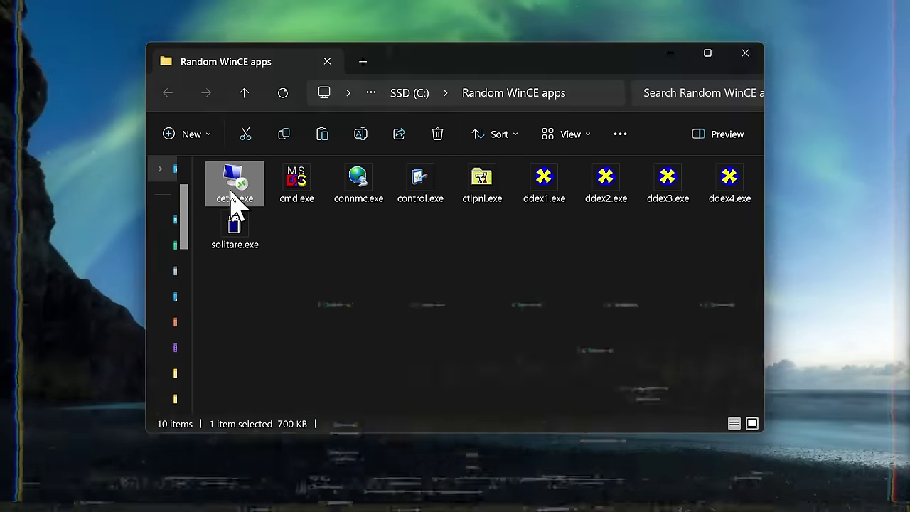
left_click(671, 288)
double_click(291, 188)
left_click(605, 270)
Try to run connmc.exe, control.exe and ctlpnl.exe from the Random WinCE apps folder.
left_click(366, 202)
double_click(369, 207)
left_click(671, 289)
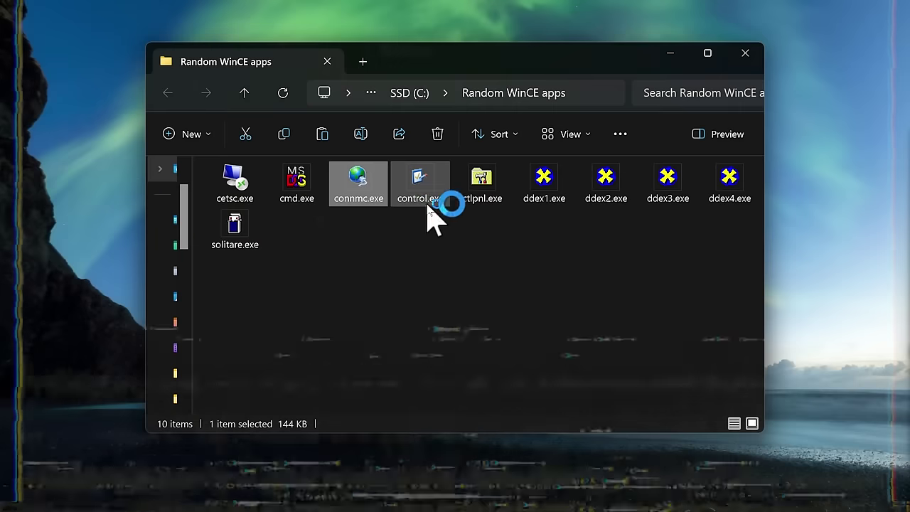
double_click(418, 201)
left_click(661, 287)
double_click(488, 194)
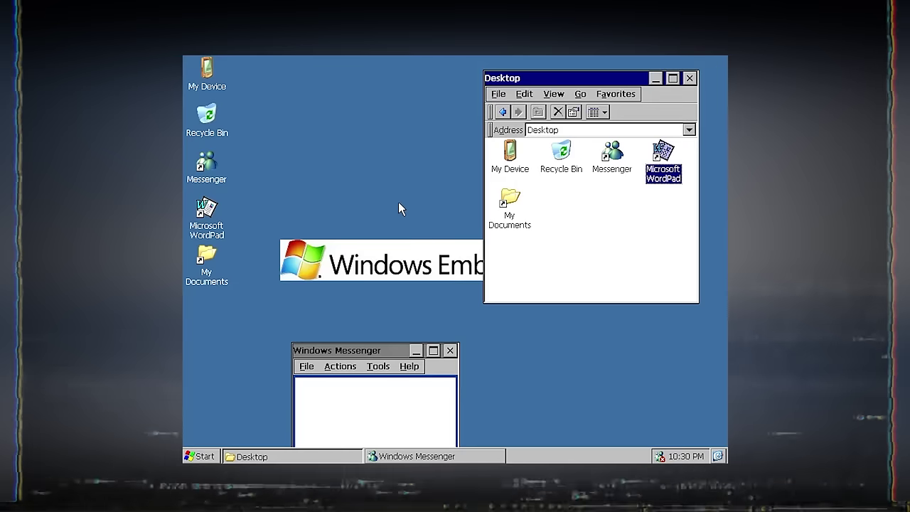
On the Windows CE desktop, apply the appearance scheme with a dark green background and olive title bars.
right_click(392, 217)
left_click(325, 246)
left_click(602, 240)
left_click(548, 284)
left_click(585, 192)
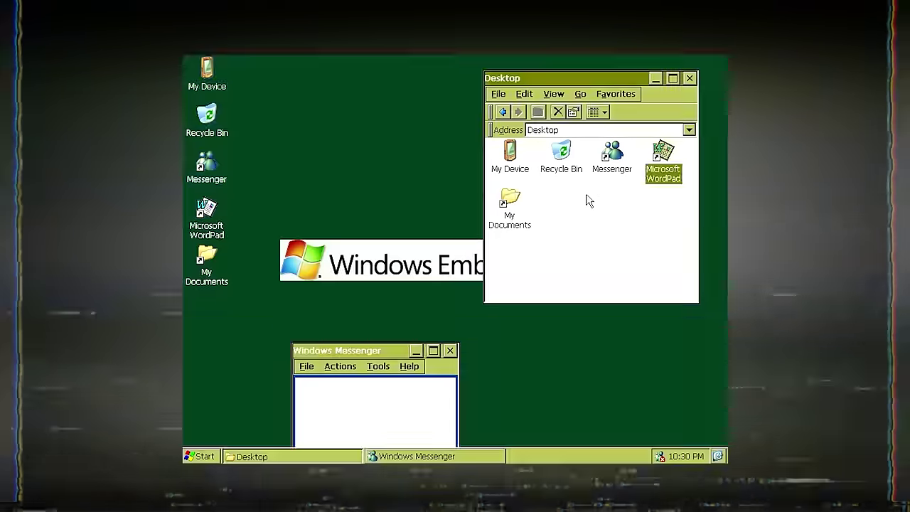
Apply a different appearance scheme to the Windows CE desktop and reopen the desktop's properties.
right_click(357, 209)
left_click(389, 298)
left_click(602, 238)
left_click(540, 297)
left_click(585, 192)
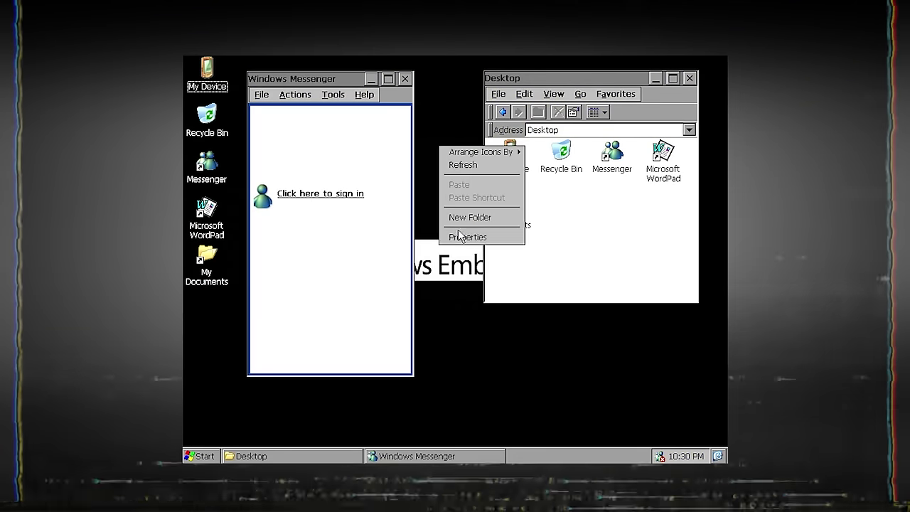
left_click(451, 235)
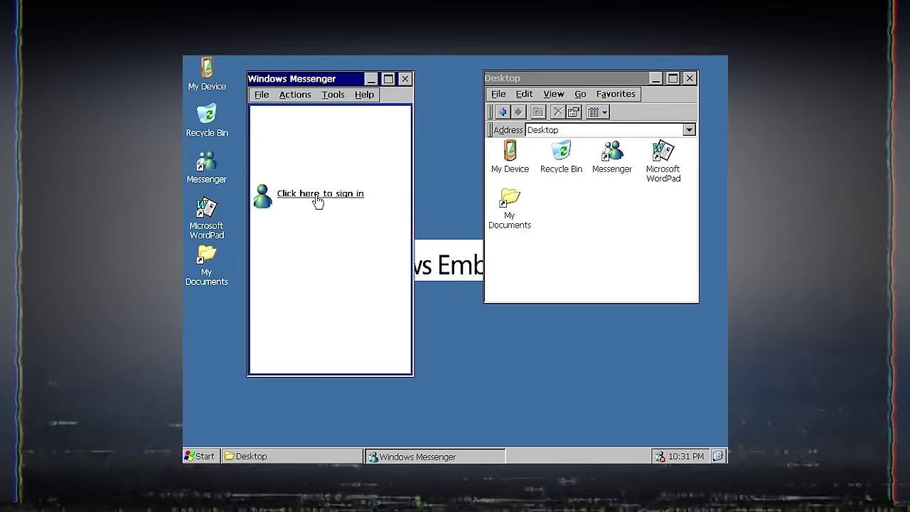
Open the Windows Messenger sign-in dialog, cancel it, and close Messenger.
left_click(318, 196)
left_click(439, 167)
left_click(520, 211)
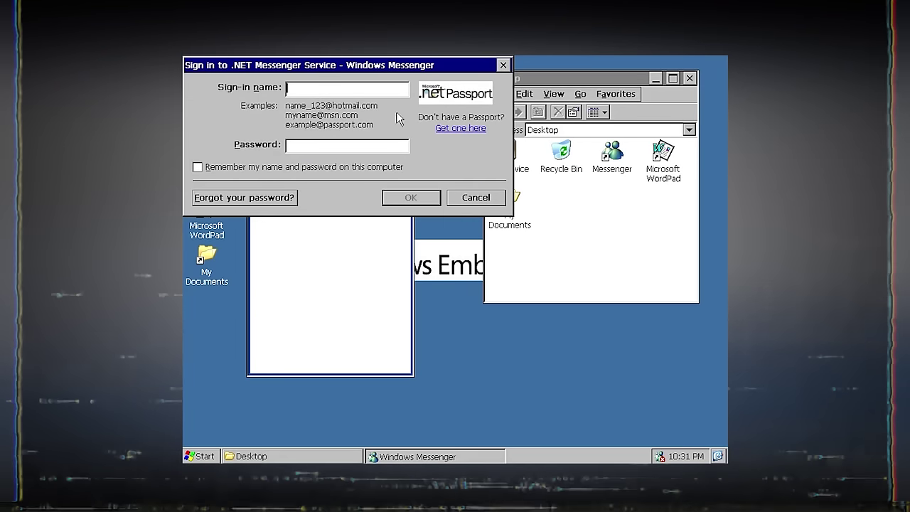
left_click(576, 226)
left_click(475, 197)
left_click(405, 77)
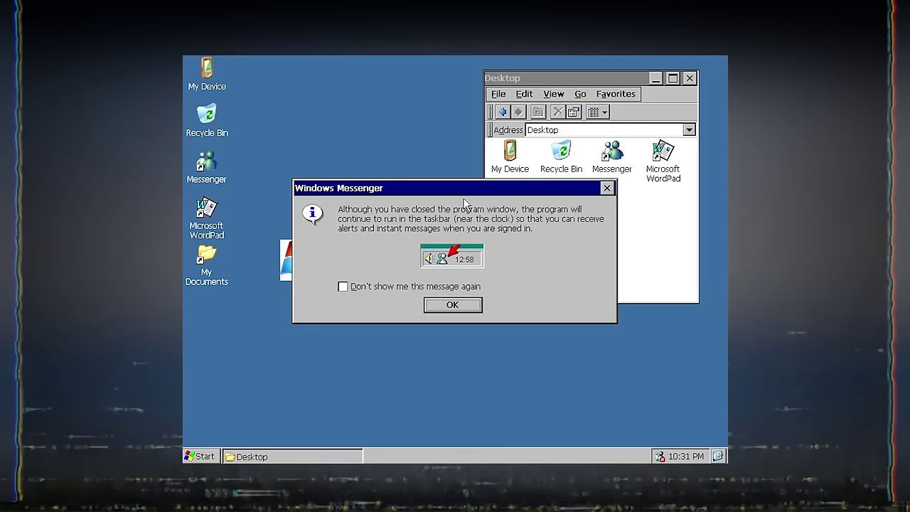
left_click(450, 348)
Open the Run dialog, move it across the desktop, and dismiss it.
left_click(199, 457)
left_click(269, 414)
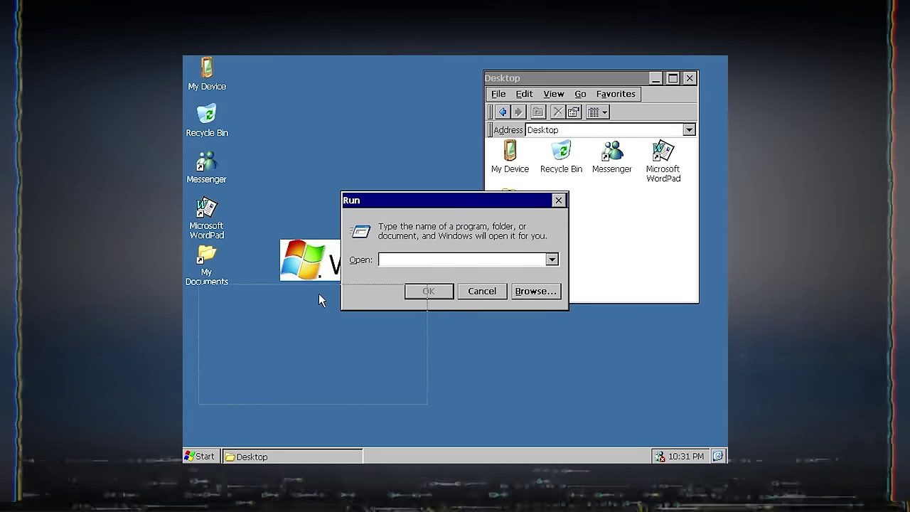
left_click_drag(319, 304, 320, 306)
left_click(344, 406)
left_click(199, 456)
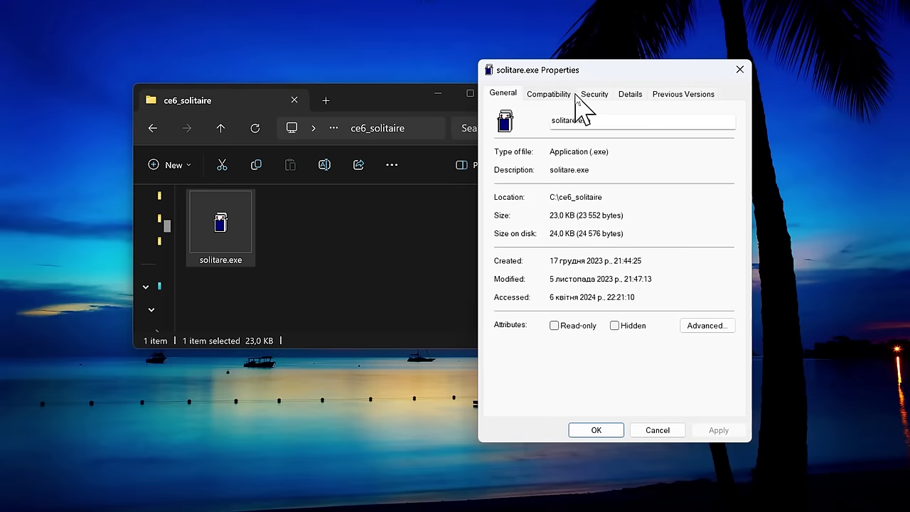
In Windows 11, close the solitare.exe properties and try to run solitare.exe from the ce6_solitaire folder.
left_click(740, 70)
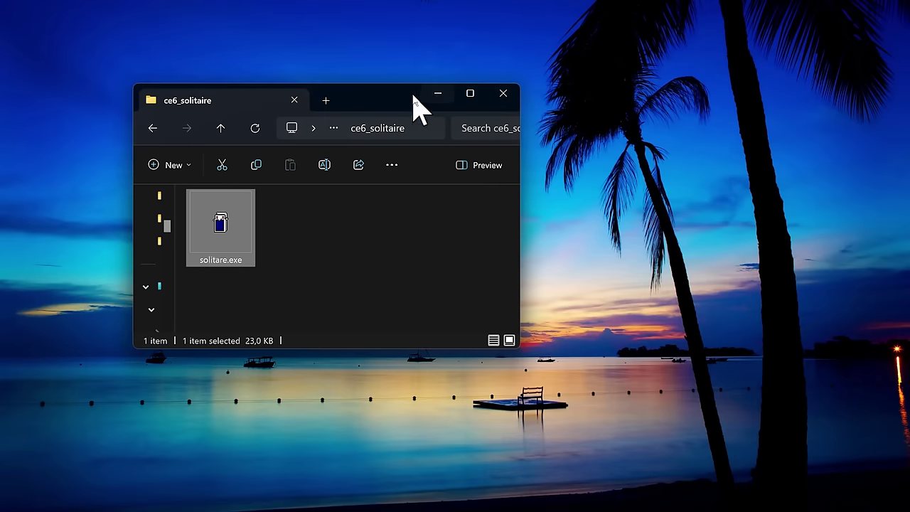
left_click_drag(389, 106, 550, 131)
double_click(404, 252)
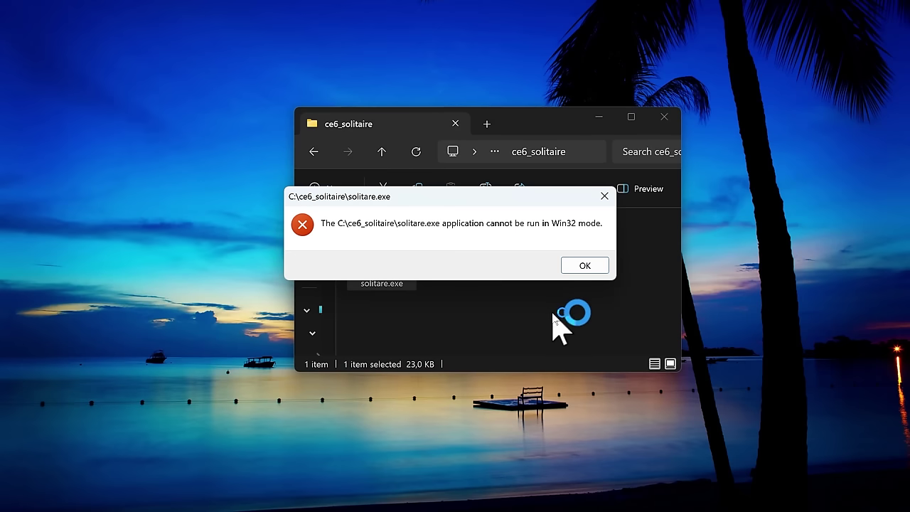
left_click(605, 265)
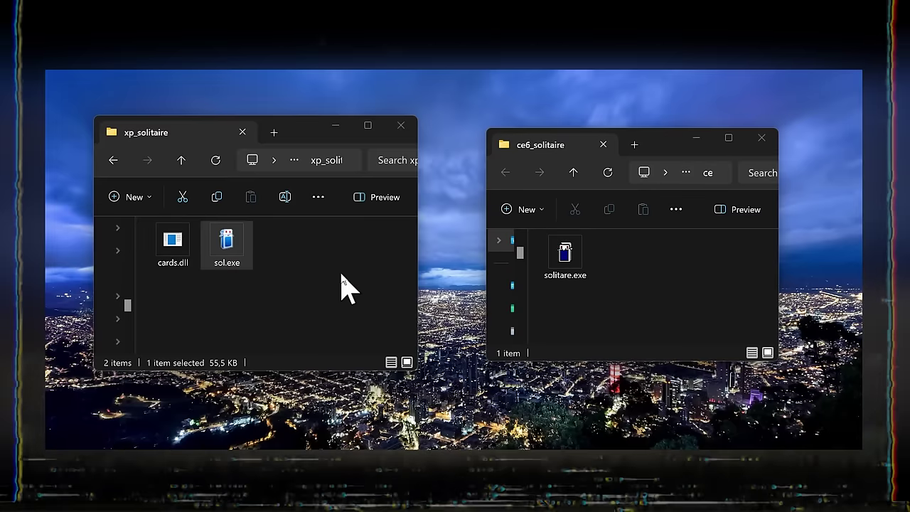
Arrange the xp_solitaire and ce6_solitaire folder windows side by side and launch sol.exe from xp_solitaire.
left_click(342, 285)
left_click_drag(294, 138, 357, 141)
left_click_drag(659, 151, 701, 142)
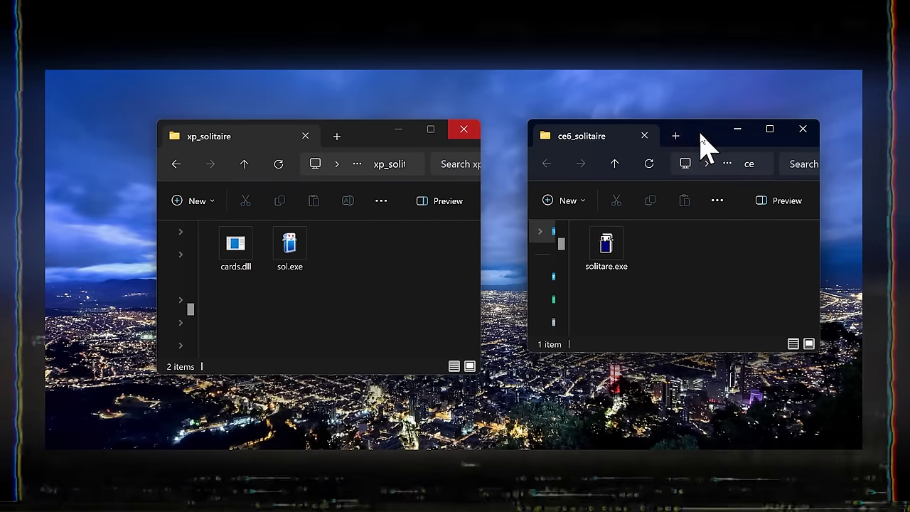
double_click(311, 257)
left_click_drag(171, 143, 351, 118)
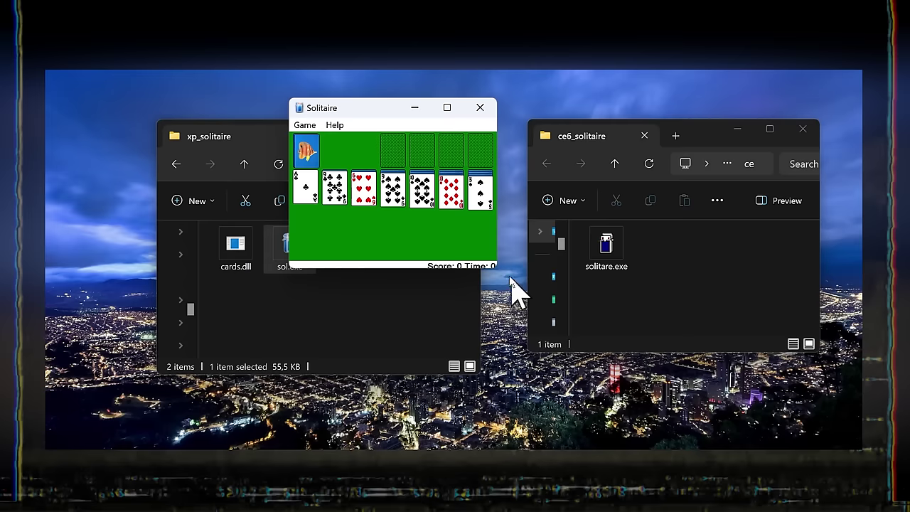
Enlarge the XP Solitaire window, explore its Game menu and draw cards from the deck, and close the game.
left_click_drag(496, 270, 624, 359)
left_click(306, 125)
left_click(305, 178)
double_click(319, 183)
left_click(305, 126)
left_click(329, 193)
left_click(399, 280)
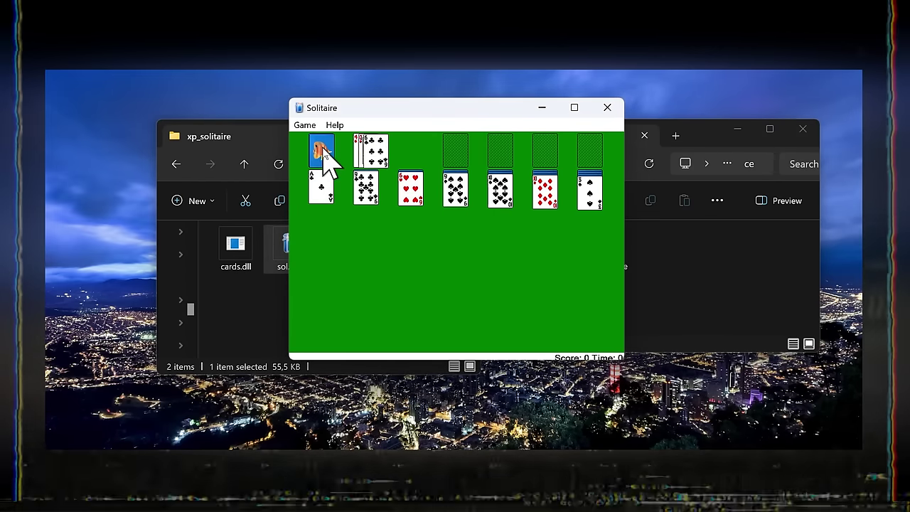
left_click_drag(344, 108, 109, 215)
left_click(375, 220)
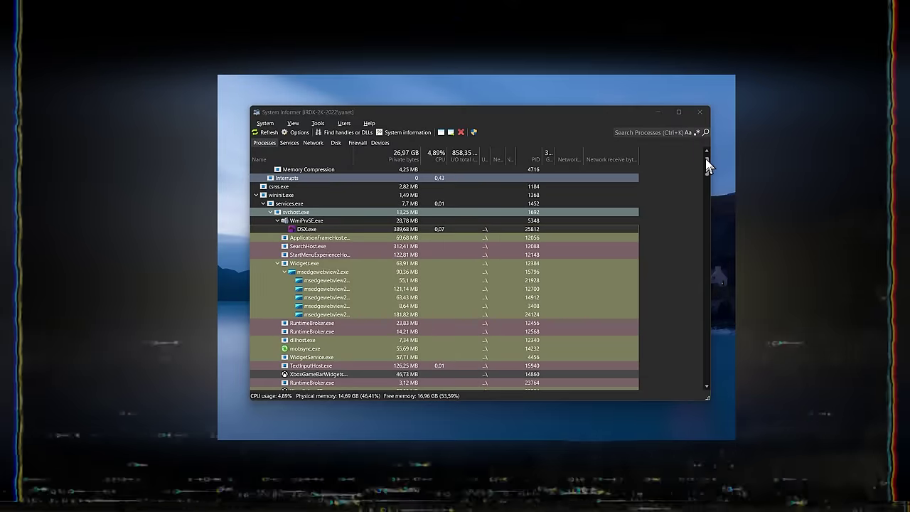
Look through the list of running processes in System Informer.
left_click_drag(706, 158, 708, 220)
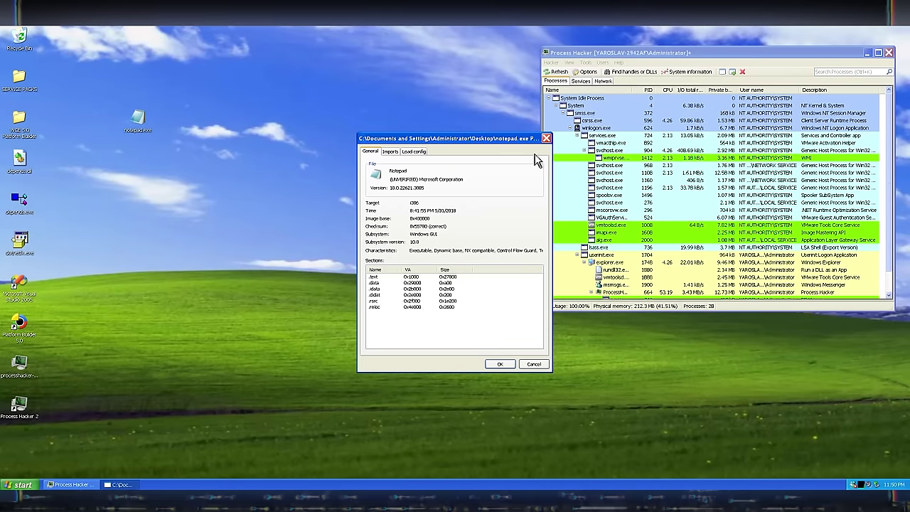
In Windows XP, move the notepad.exe properties window aside and try to open notepad.exe from the desktop.
left_click_drag(498, 138, 445, 64)
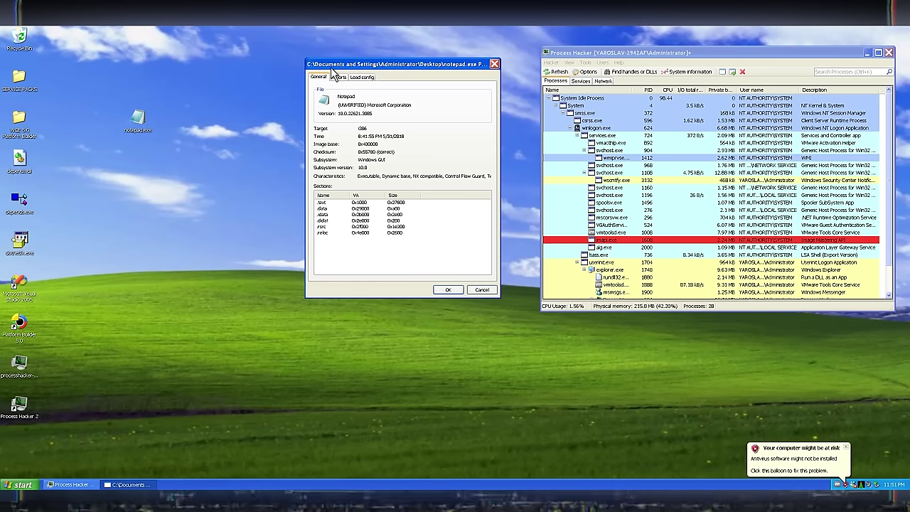
left_click_drag(333, 68, 365, 58)
right_click(136, 120)
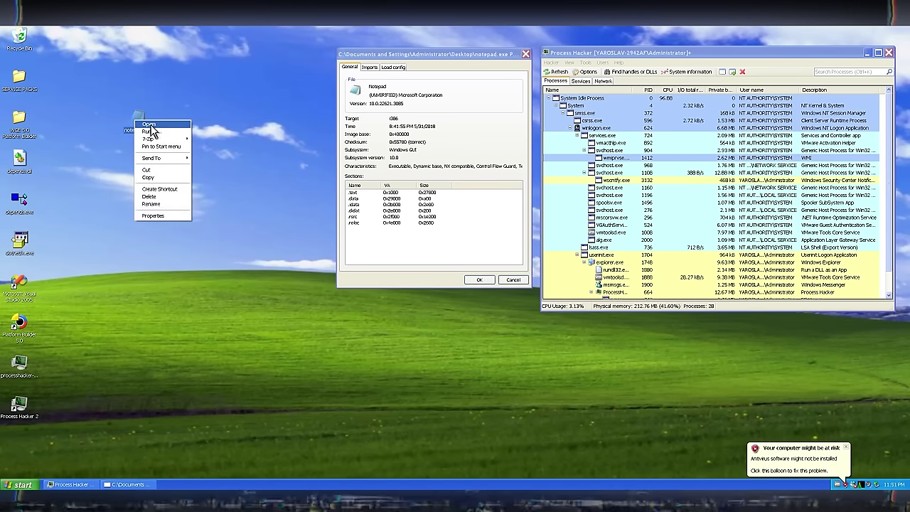
left_click(167, 124)
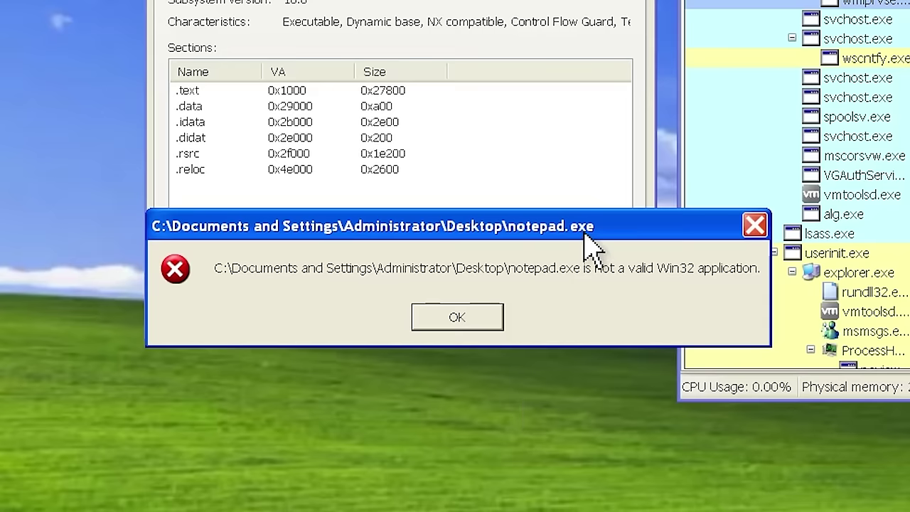
Move the notepad.exe error dialog upward, dismiss it, and close the notepad.exe properties.
left_click_drag(567, 222, 590, 103)
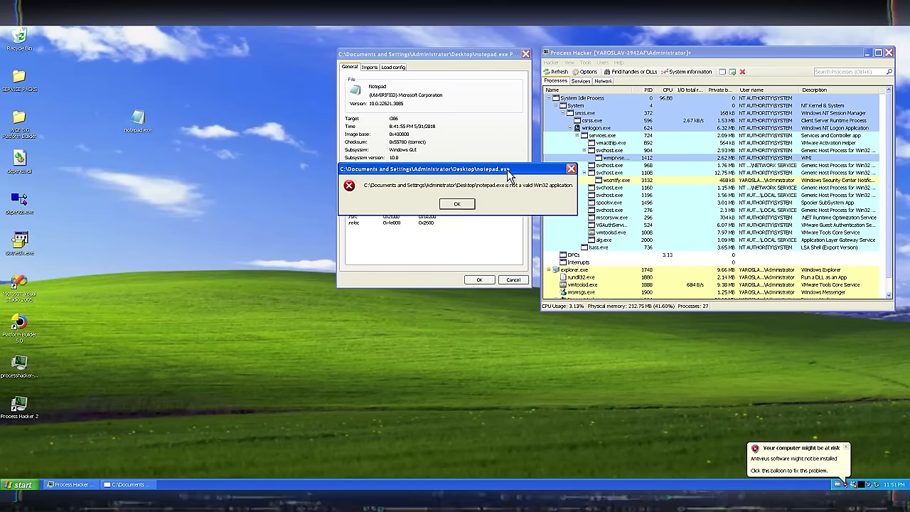
left_click_drag(509, 176, 512, 177)
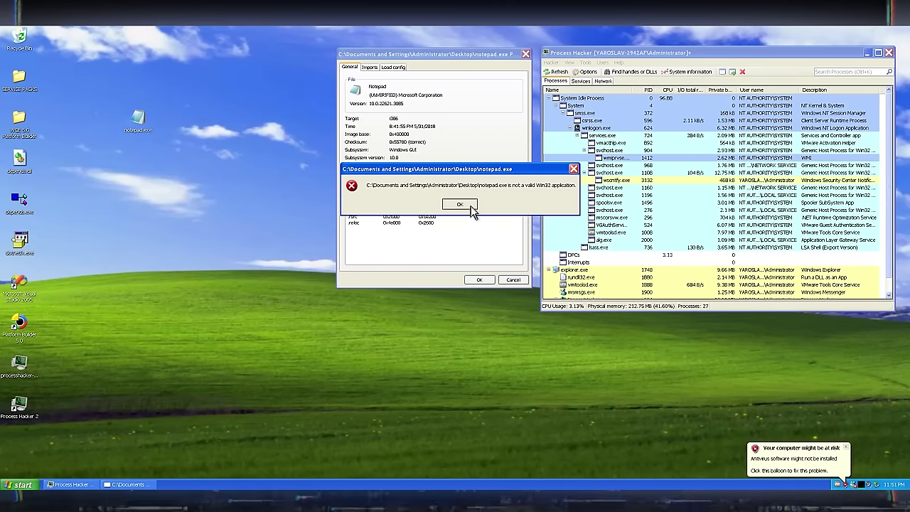
left_click(469, 206)
left_click(479, 279)
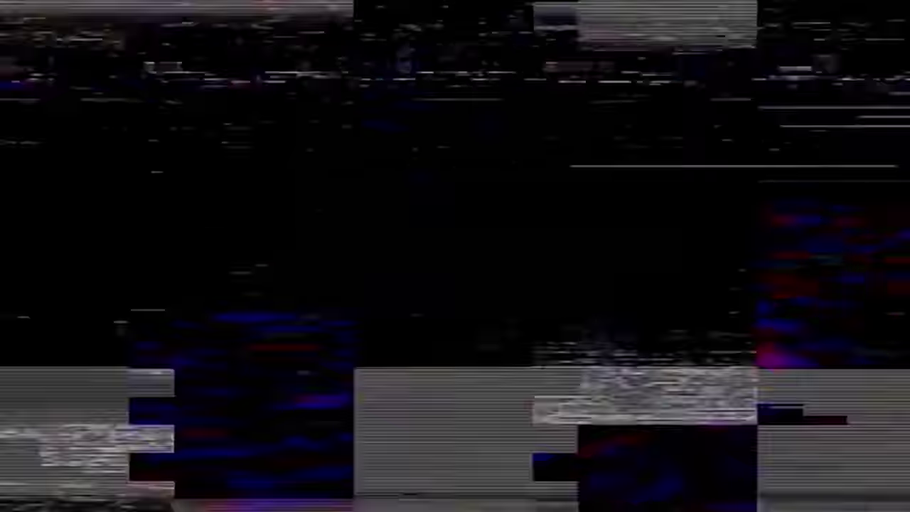
In Windows Embedded CE 6.0, view the system properties of My Device and close them.
right_click(152, 45)
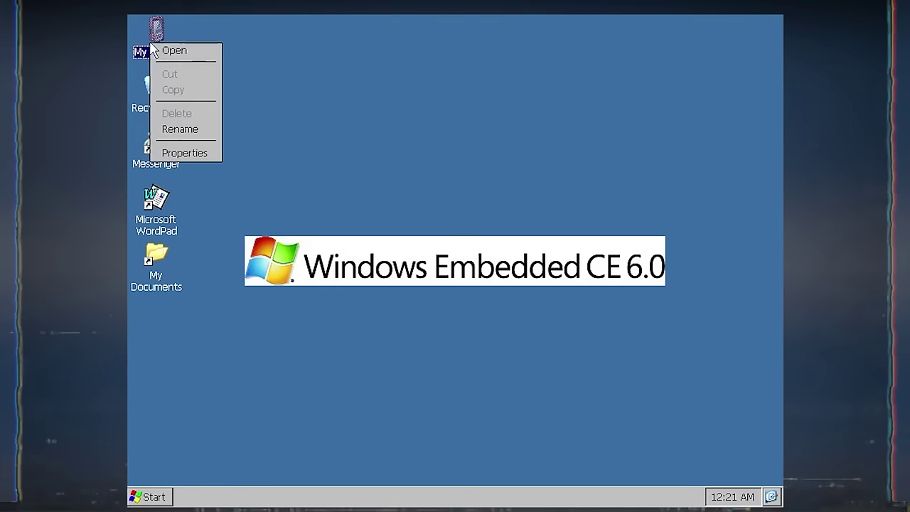
left_click(192, 154)
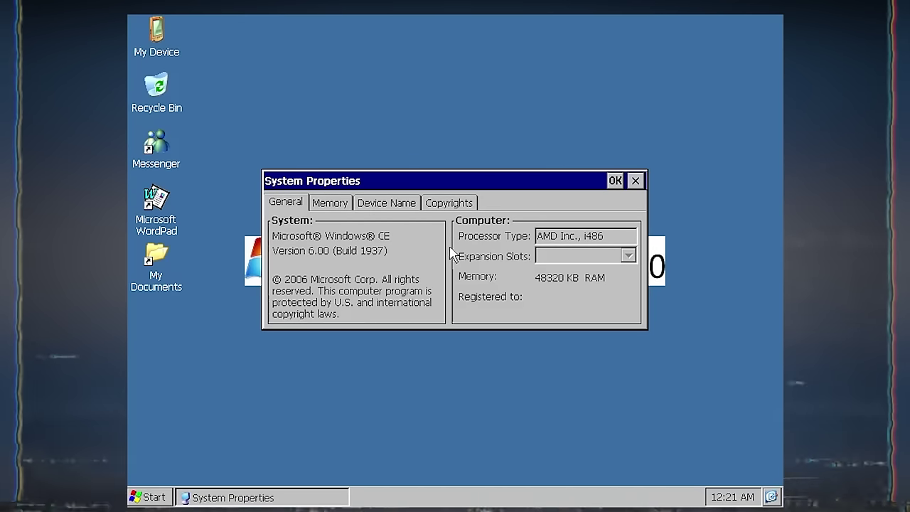
left_click(636, 182)
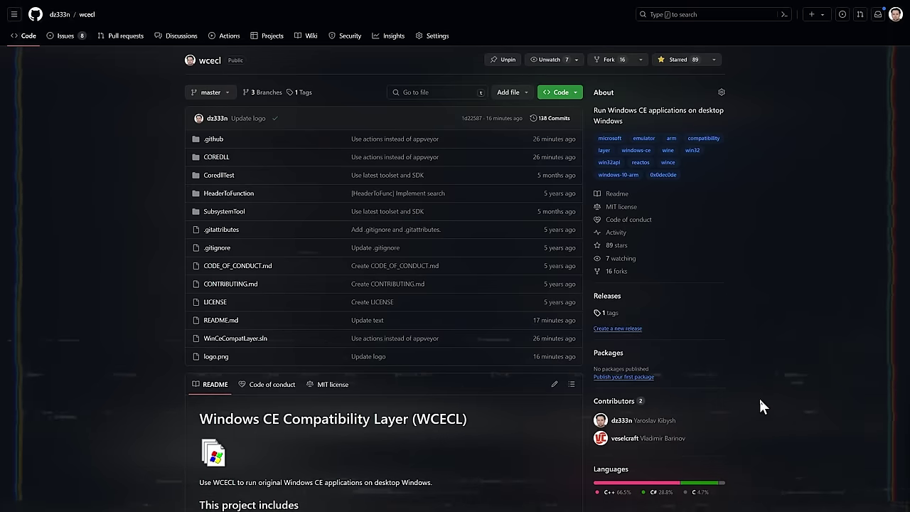
On the wcecl GitHub page, open the build workflow from the README and review the artifacts of the latest run, Update logo #14.
scroll(760, 399, "down", 3)
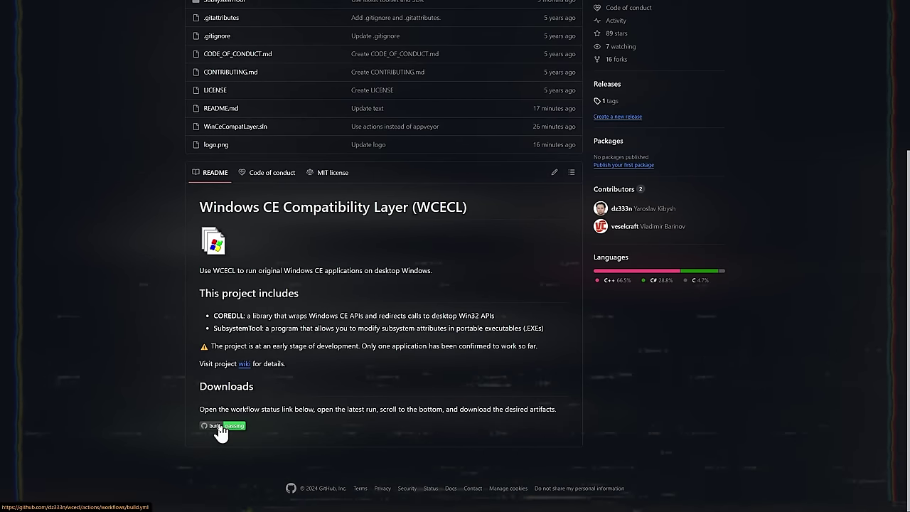
left_click(222, 427)
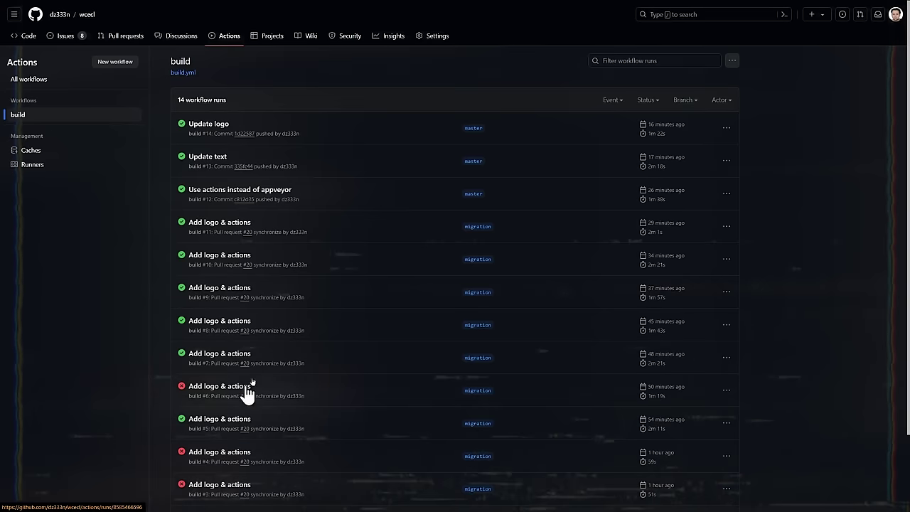
left_click(209, 125)
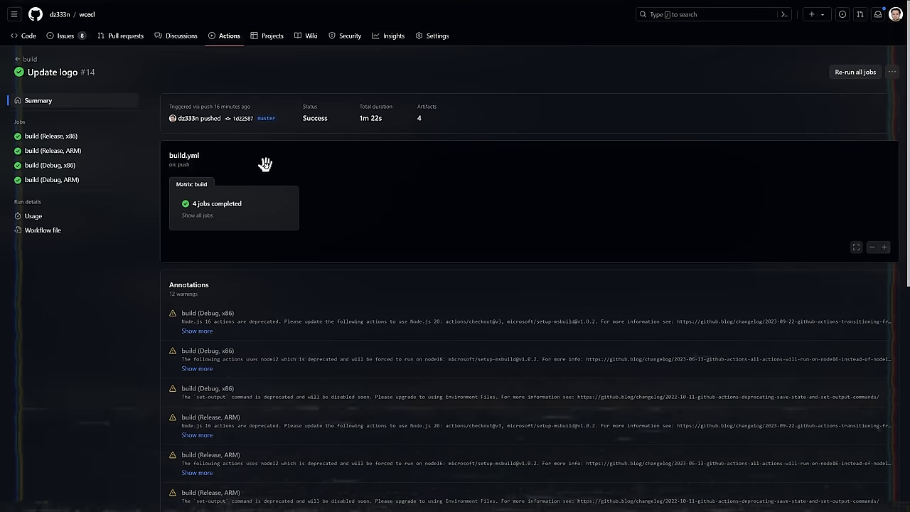
scroll(302, 285, "down", 5)
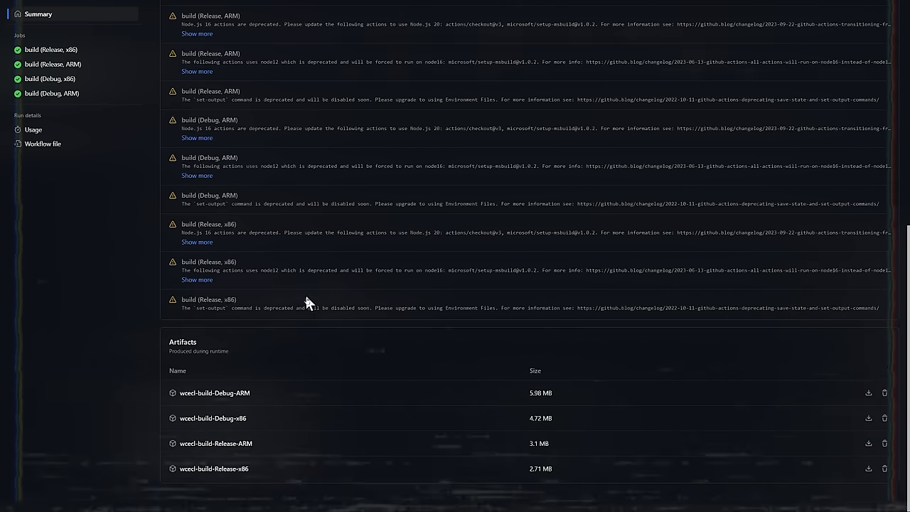
scroll(301, 285, "up", 5)
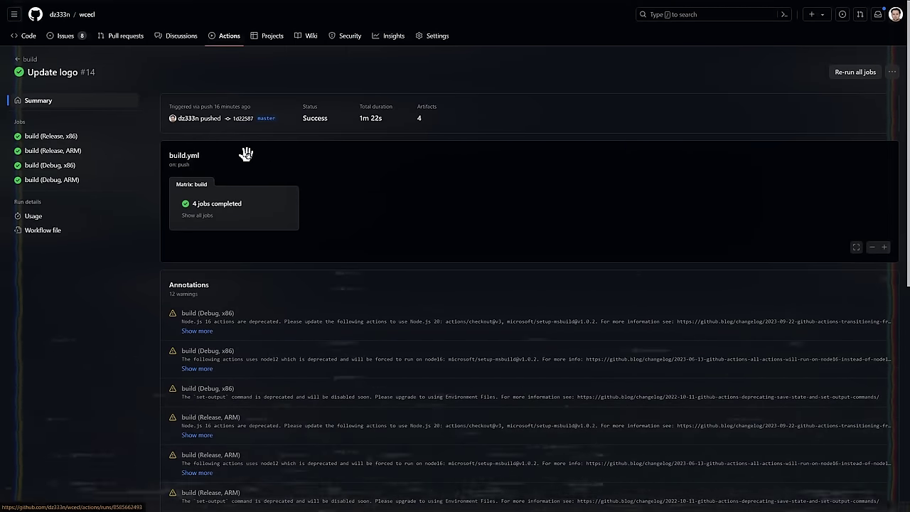
left_click(240, 149)
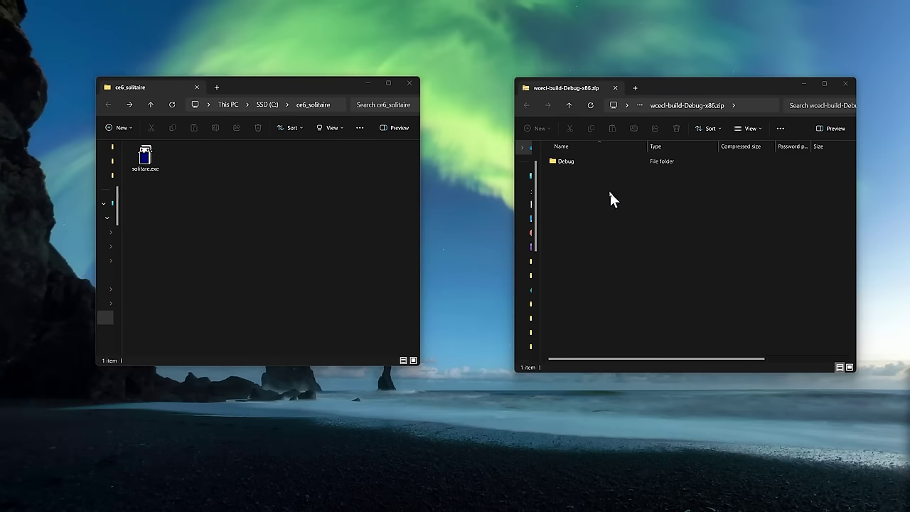
Copy SubsystemTool.exe from the Debug\Win32 folder of wcecl-build-Debug-x86.zip into the ce6_solitaire folder.
double_click(594, 161)
double_click(593, 161)
left_click_drag(593, 249, 403, 209)
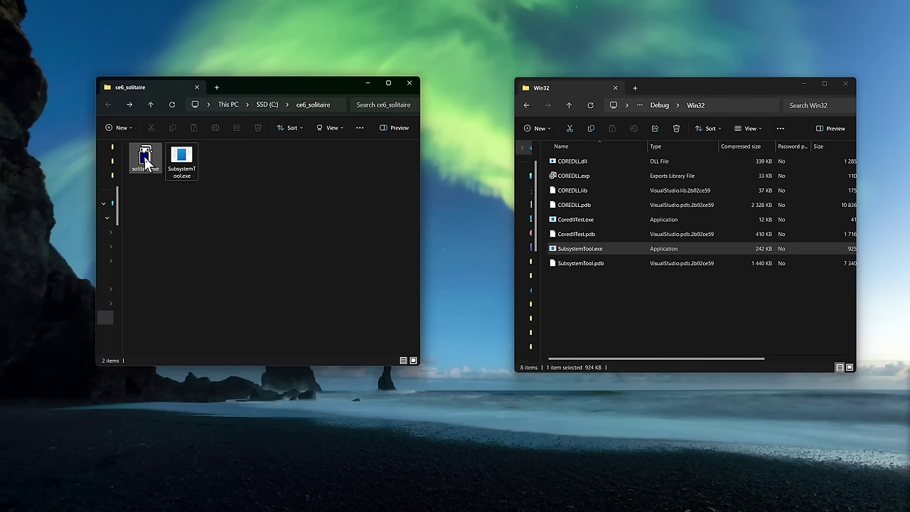
Run SubsystemTool.exe on solitare.exe to change its subsystem to win32gui, and exit the tool's console.
left_click_drag(144, 156, 183, 162)
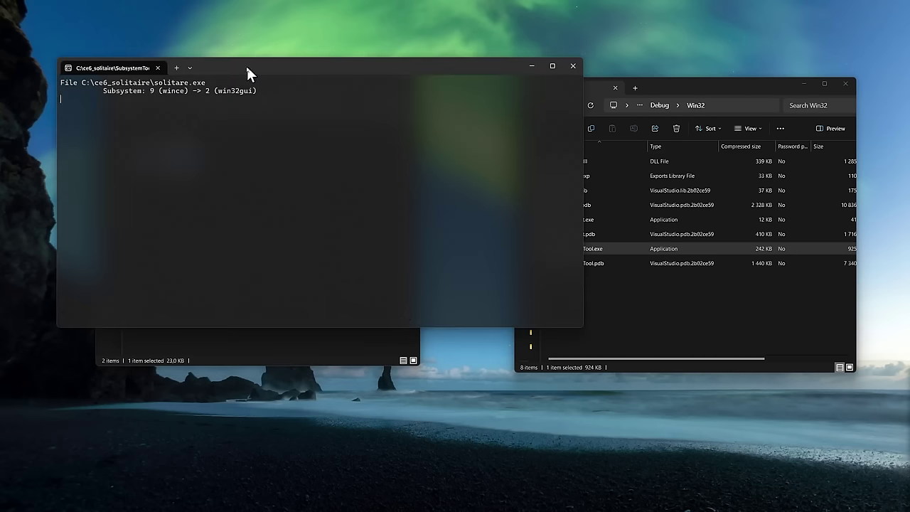
key("Return")
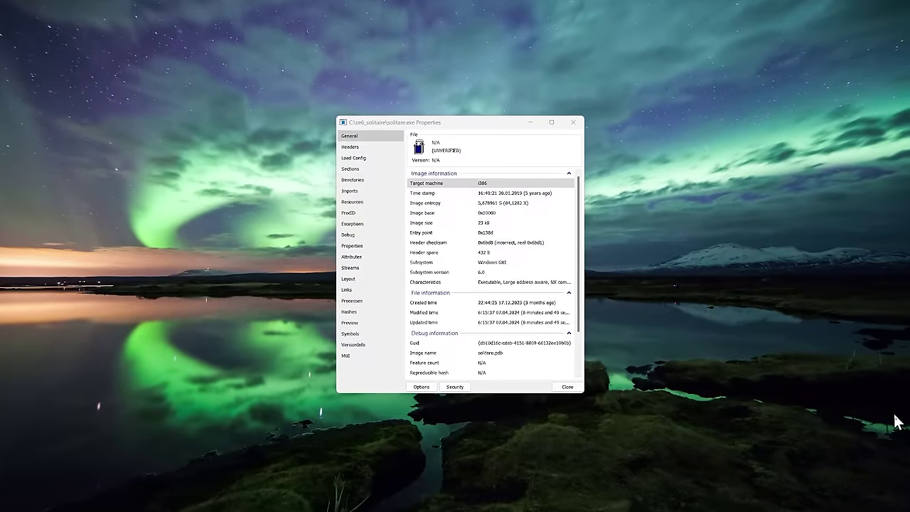
Check the Subsystem and Subsystem version entries in the solitare.exe properties.
left_click(478, 264)
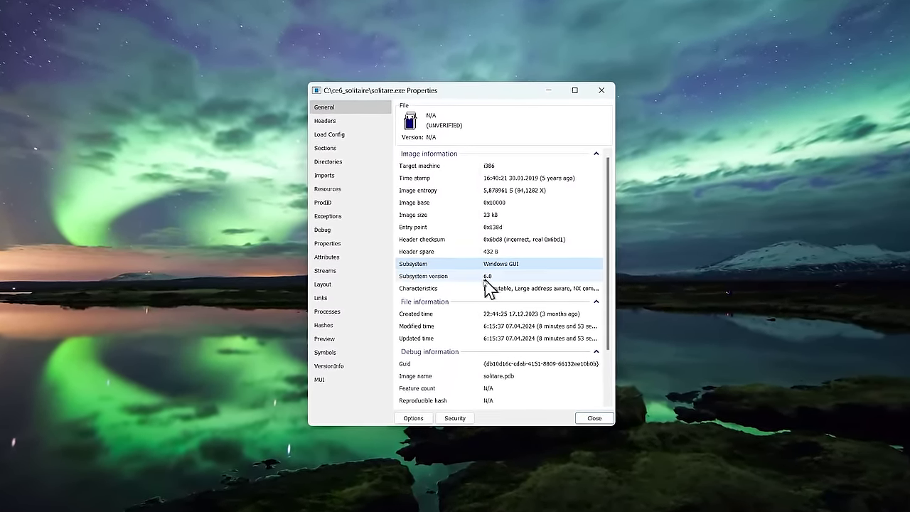
left_click(522, 275)
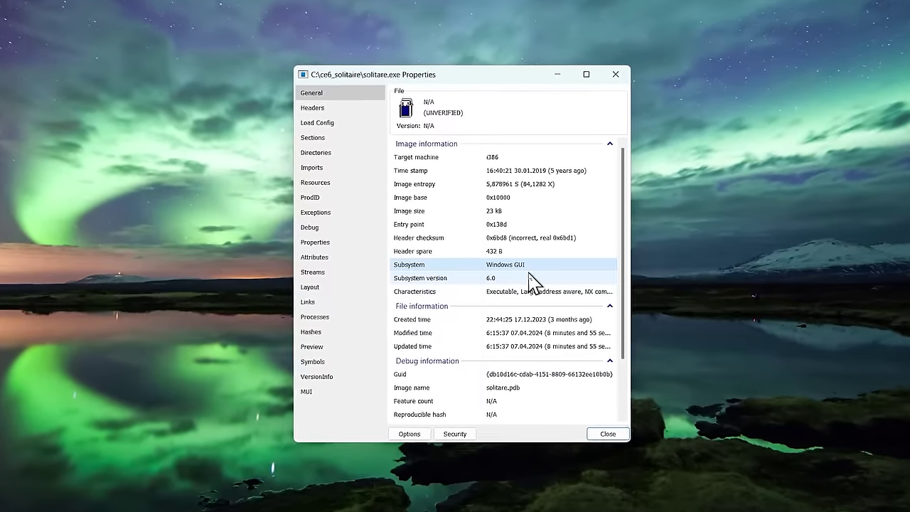
left_click(530, 268)
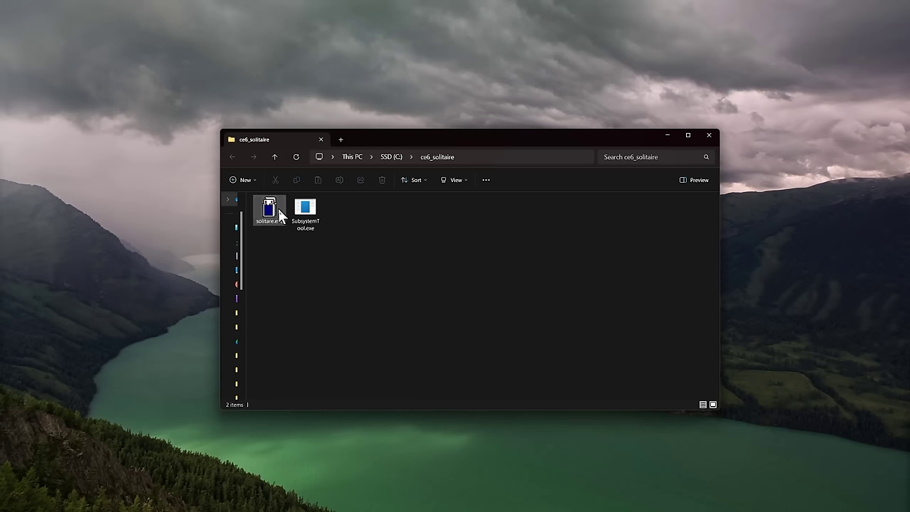
Try to run the converted solitare.exe from the ce6_solitaire folder and dismiss the system error.
double_click(270, 210)
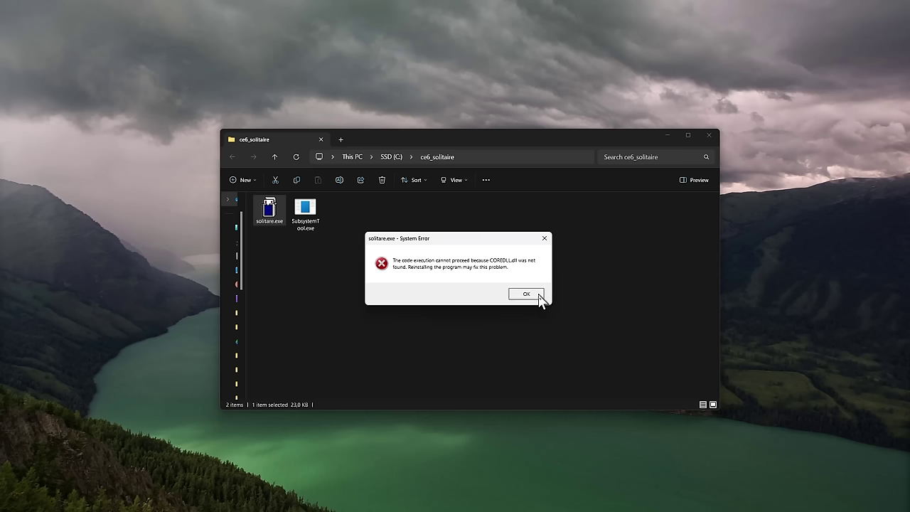
left_click(526, 294)
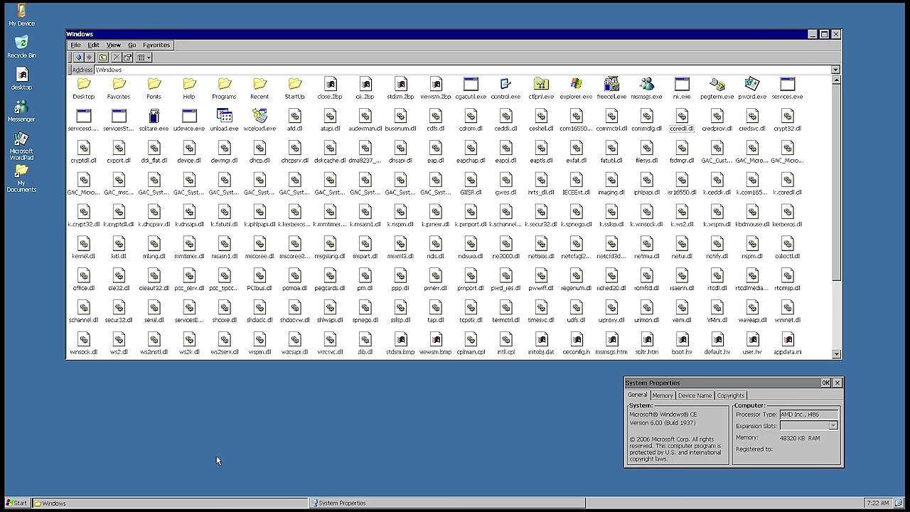
In Windows CE, view and close the properties of coredll.dll in the \Windows folder, and try to open the file.
right_click(682, 119)
left_click(672, 184)
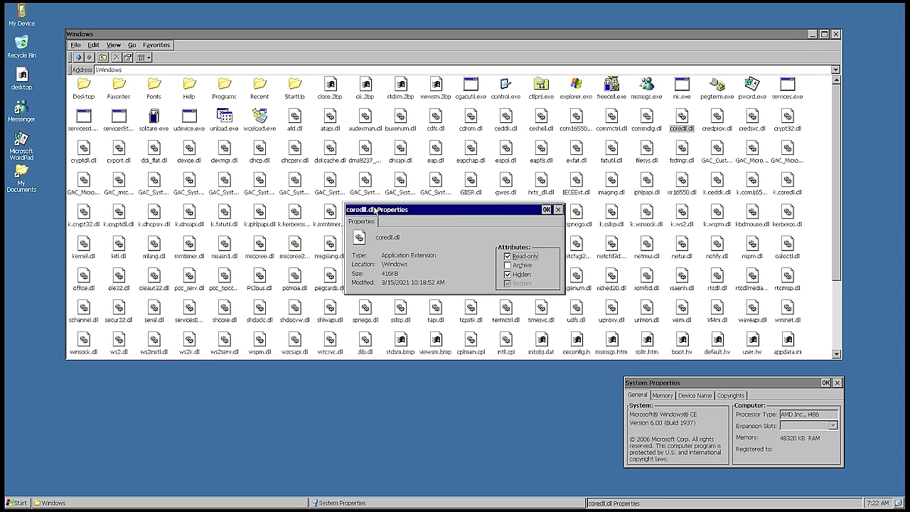
left_click_drag(375, 210, 372, 209)
left_click(556, 207)
double_click(681, 129)
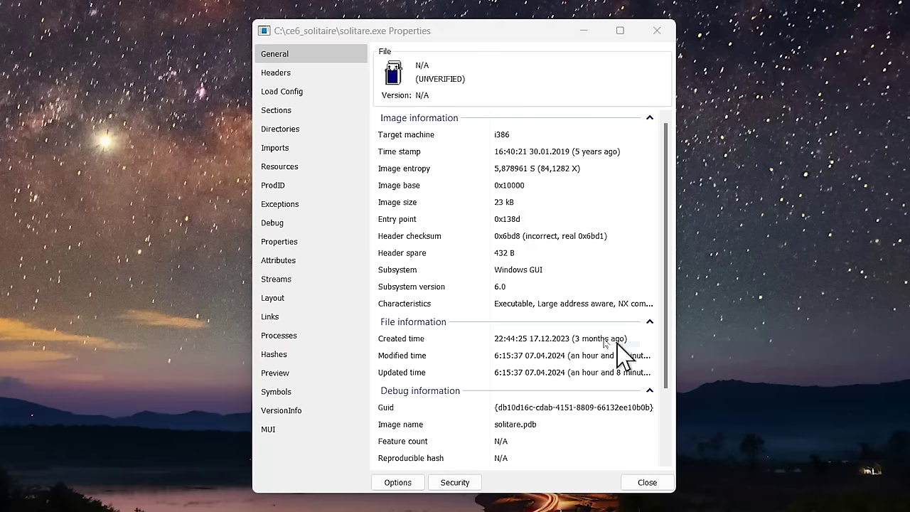
Examine which DLLs solitare.exe depends on by browsing its full list of imports.
left_click(286, 151)
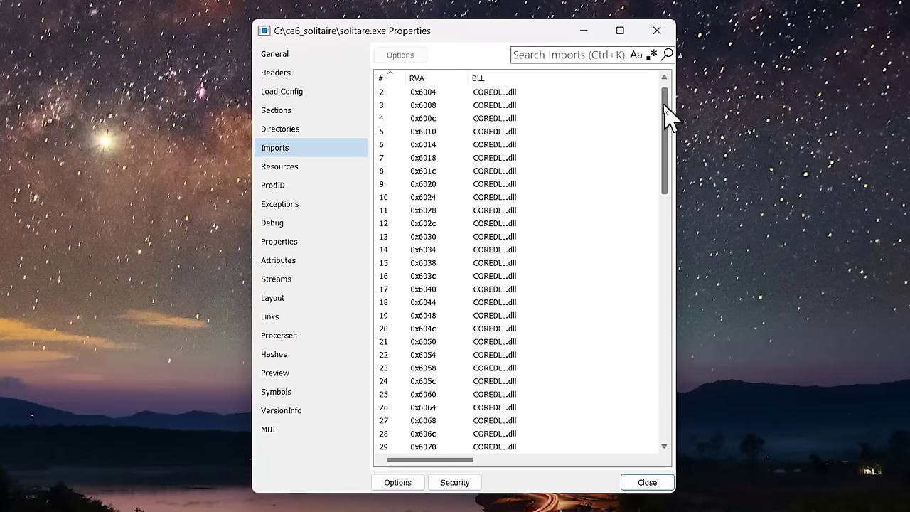
left_click_drag(665, 107, 653, 399)
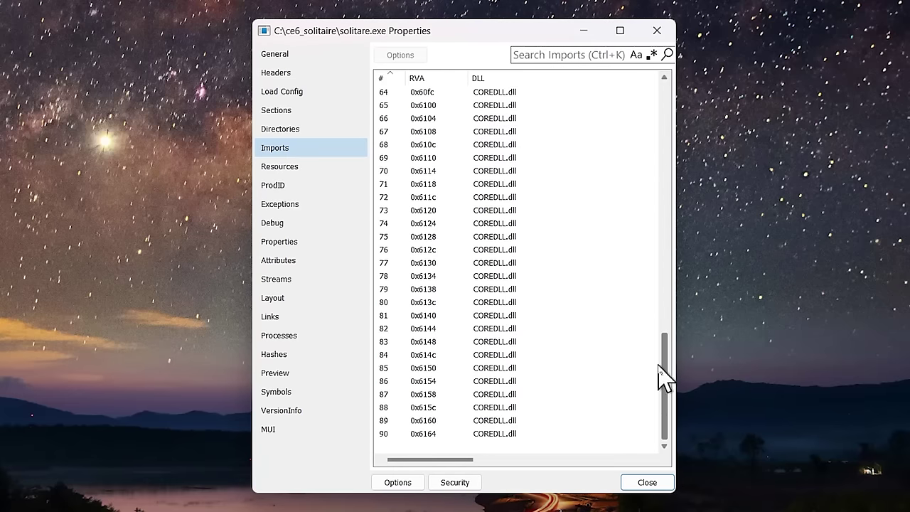
mouse_move(659, 365)
left_mouse_down()
mouse_move(666, 291)
mouse_move(659, 111)
mouse_move(646, 175)
mouse_move(649, 366)
left_mouse_up()
right_click(526, 435)
left_click(489, 435)
scroll(491, 433, "up", 16)
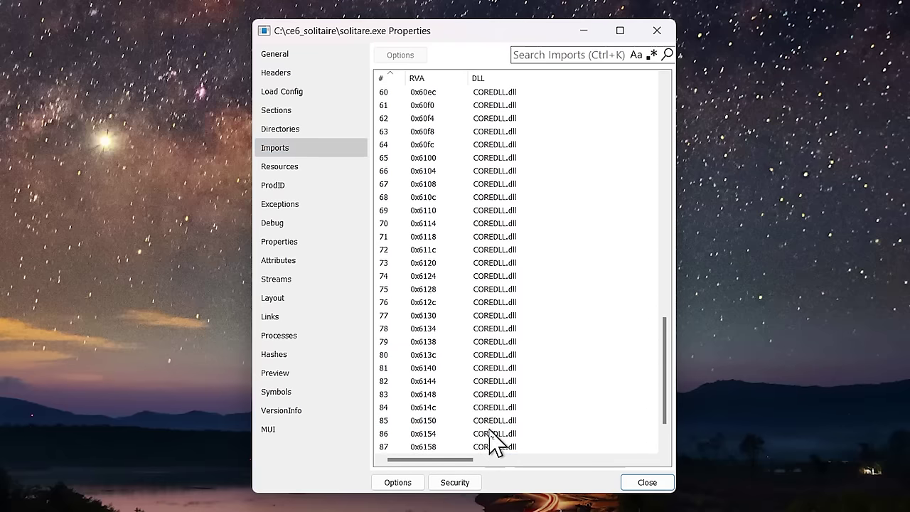
scroll(491, 434, "up", 5)
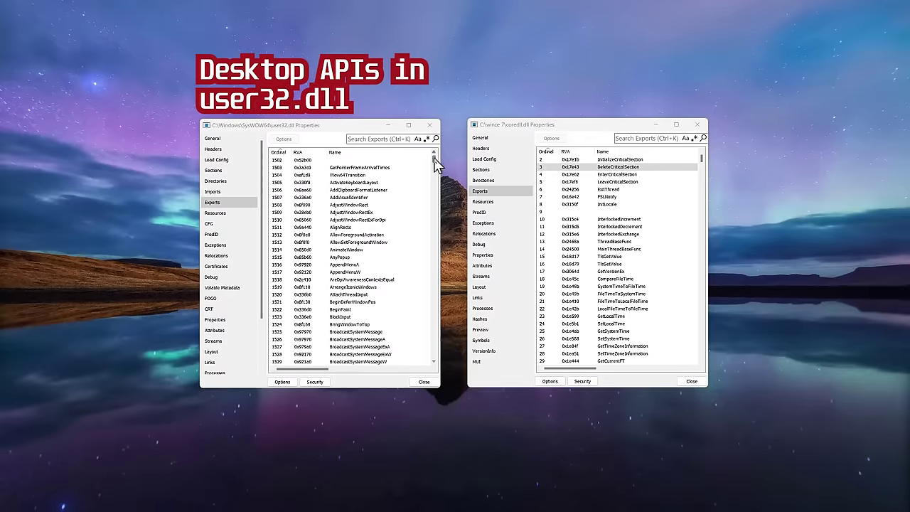
Browse the exports of user32.dll and the Windows CE coredll.dll, and search both for CreateW.
left_click_drag(435, 162, 430, 357)
type("CreateW")
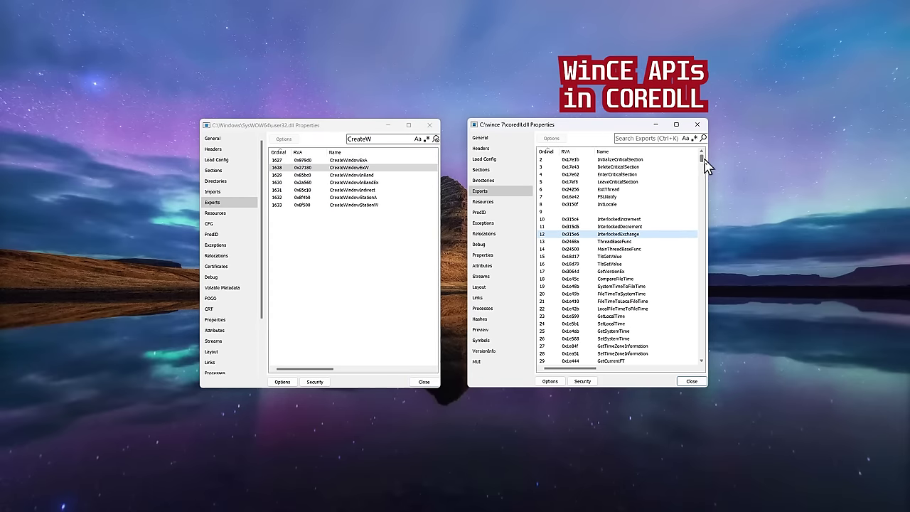
left_click_drag(704, 159, 703, 192)
left_click(645, 138)
type("CreateW")
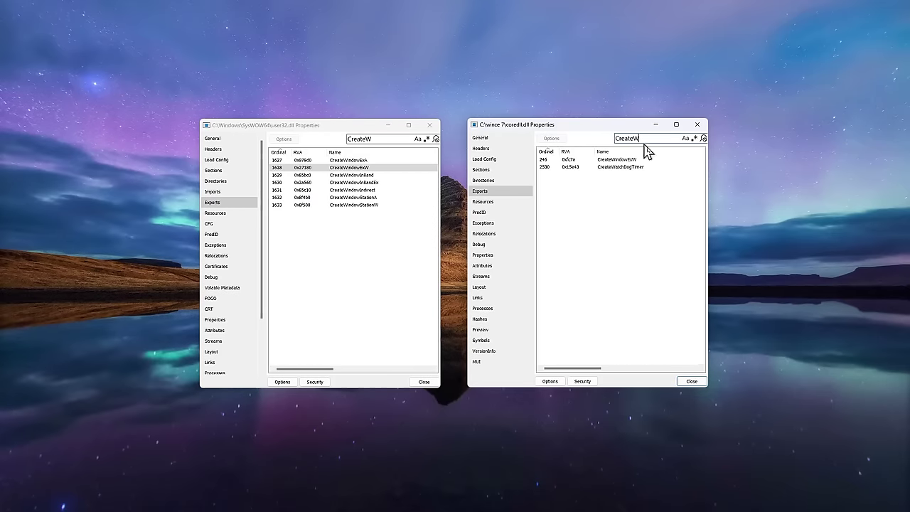
left_click(447, 286)
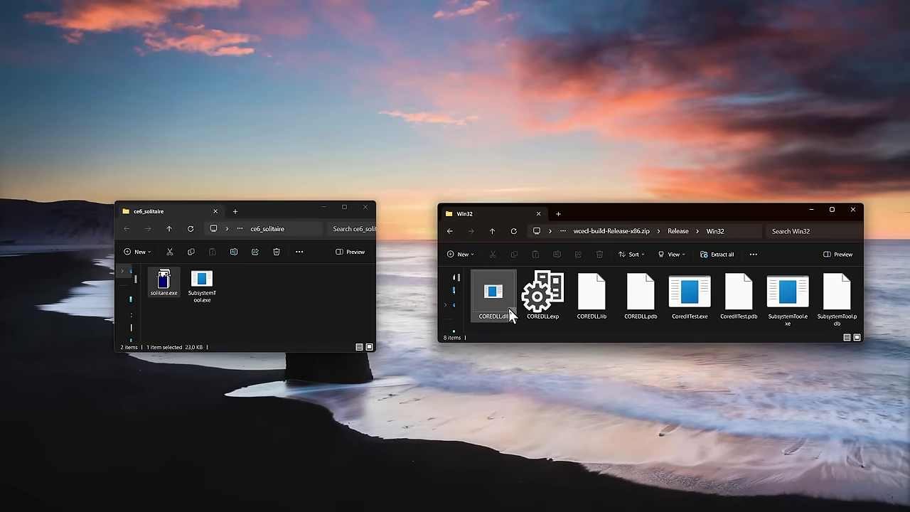
Copy COREDLL.dll from the Win32 folder of wcecl-build-Release-x86.zip into the ce6_solitaire folder.
left_click_drag(510, 315, 431, 313)
left_click_drag(285, 301, 285, 299)
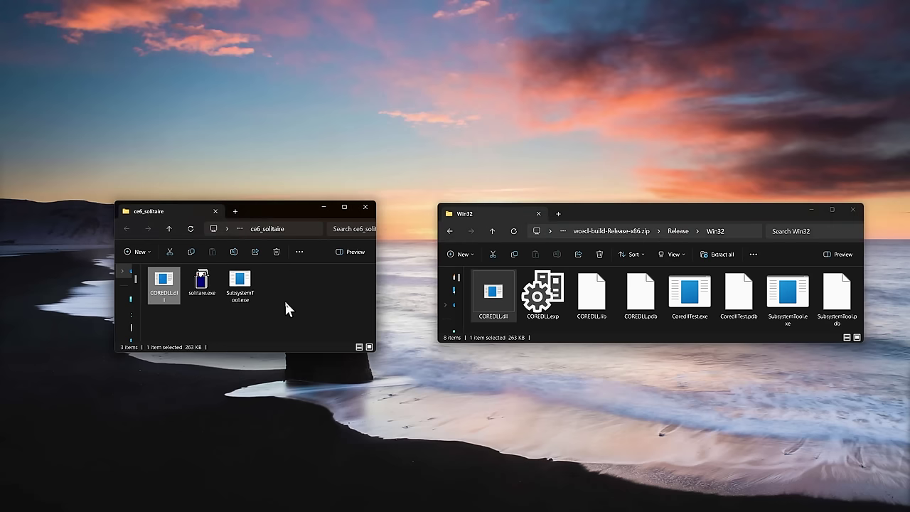
left_click(286, 302)
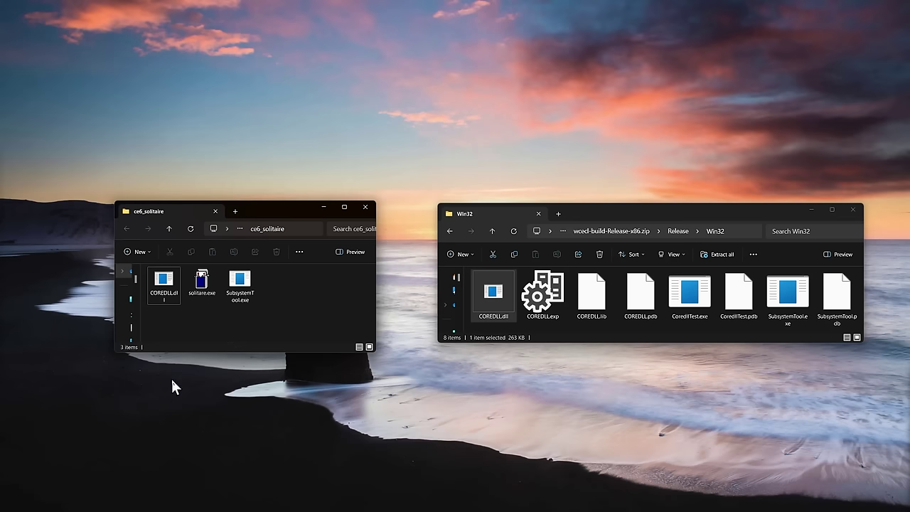
Try to run solitare.exe from the ce6_solitaire folder without attaching a debugger, and dismiss the compatibility layer's error.
double_click(197, 289)
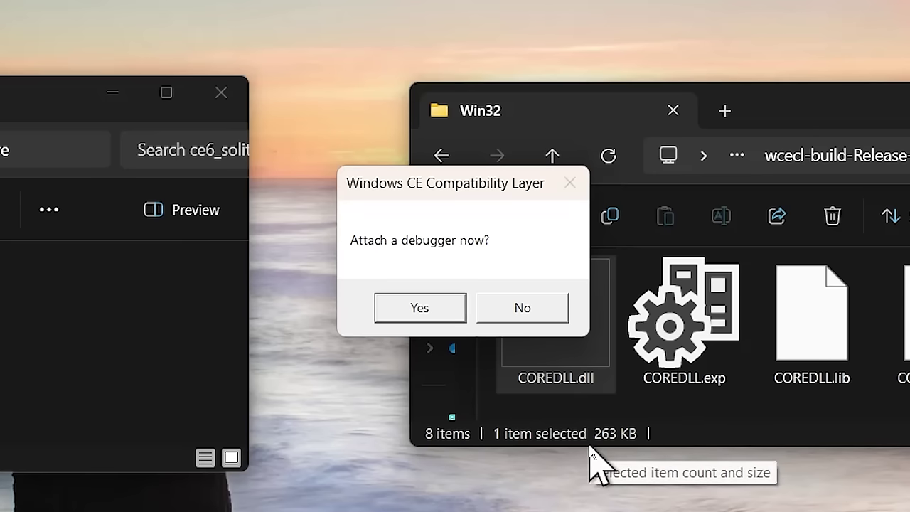
left_click(549, 313)
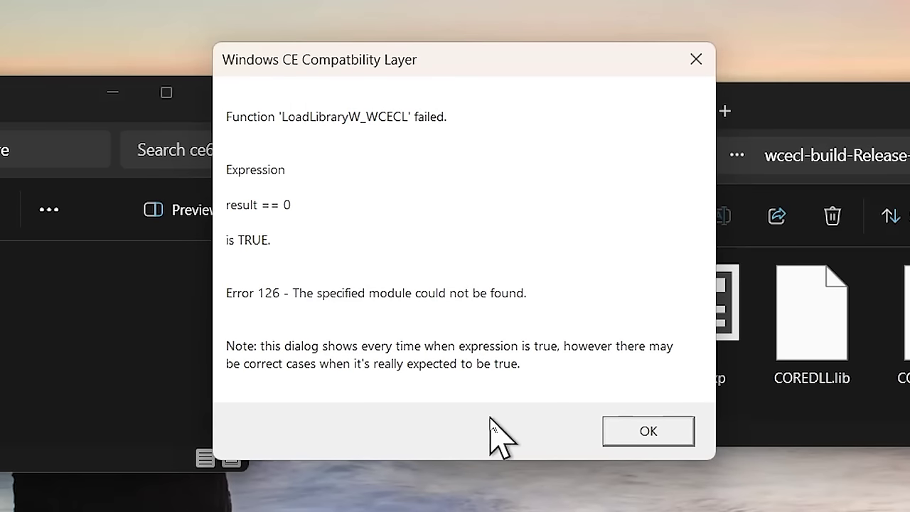
left_click(658, 434)
left_click(565, 345)
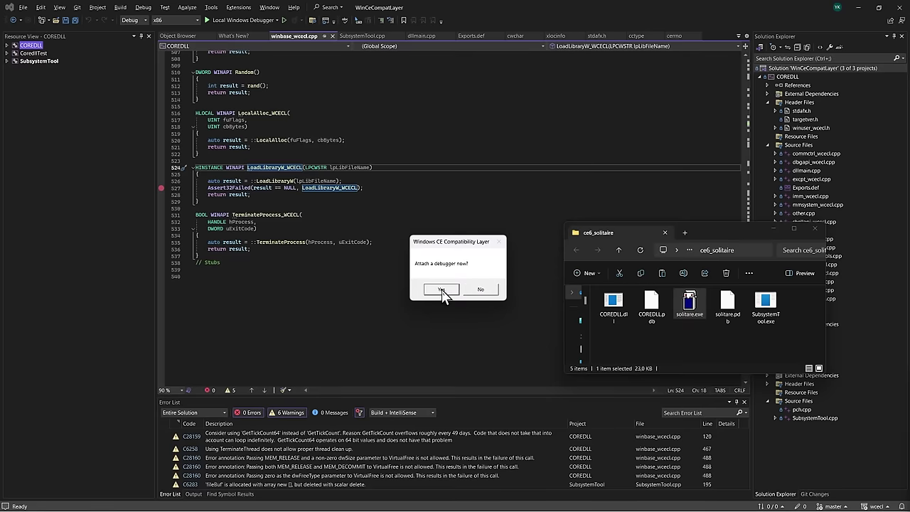
Attach the Visual Studio debugger to solitare.exe and inspect the result variable and lpLibFileName argument in LoadLibraryW_WCECL.
left_click(436, 289)
double_click(460, 236)
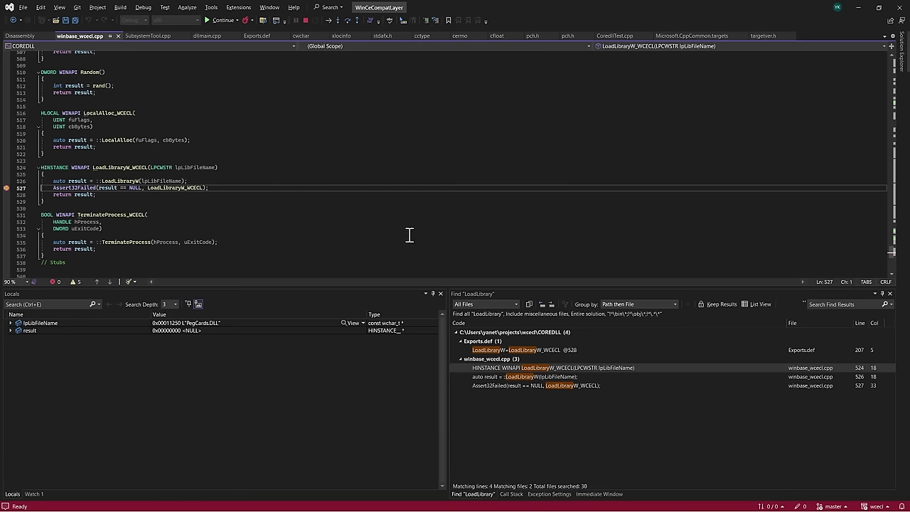
mouse_move(196, 168)
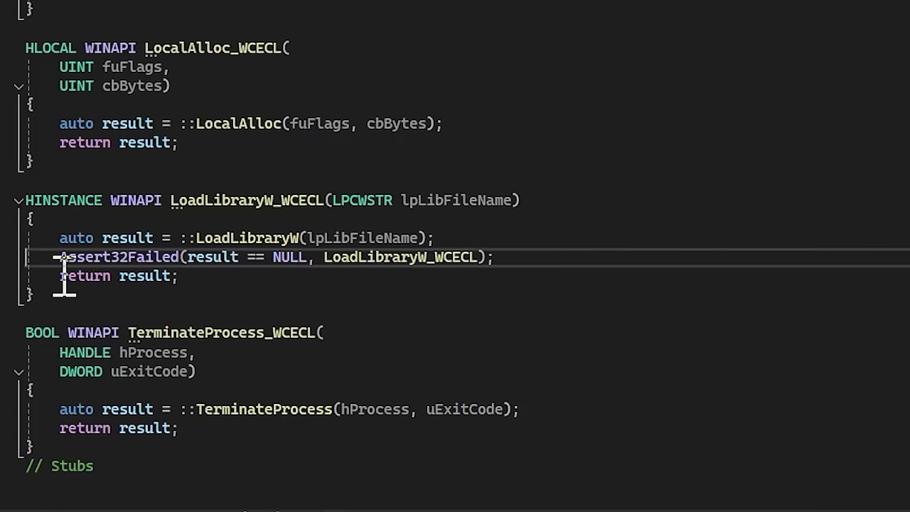
mouse_move(137, 229)
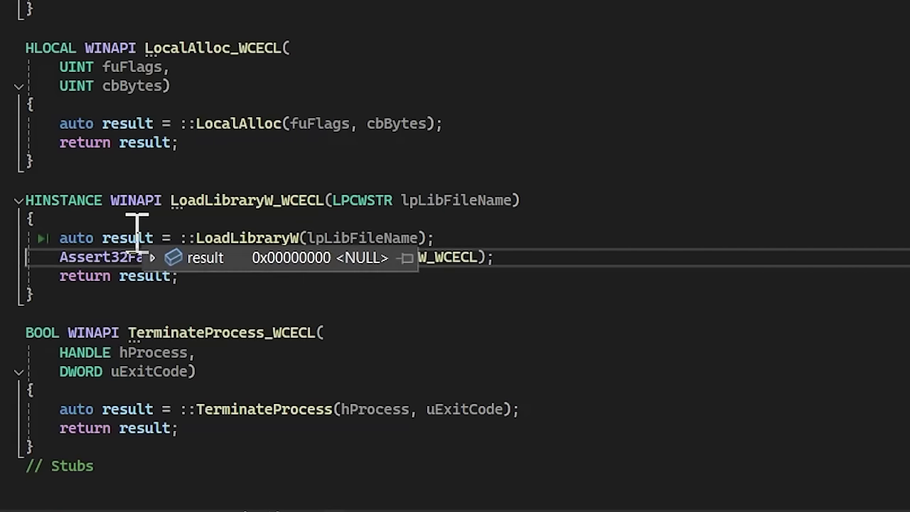
mouse_move(469, 203)
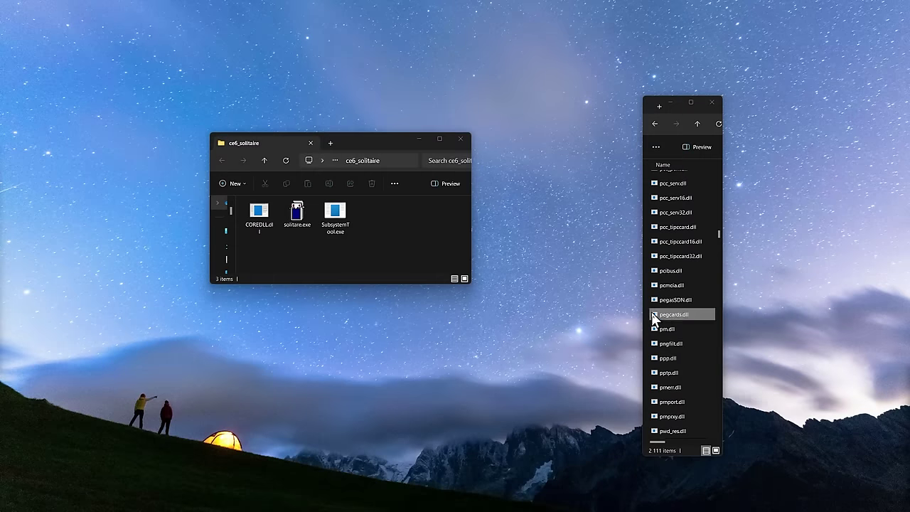
Copy pegcards.dll into the ce6_solitaire folder and run solitare.exe without attaching a debugger.
left_click_drag(653, 314, 492, 277)
mouse_move(416, 244)
left_mouse_down()
mouse_move(424, 247)
mouse_move(406, 242)
left_mouse_up()
left_click(407, 244)
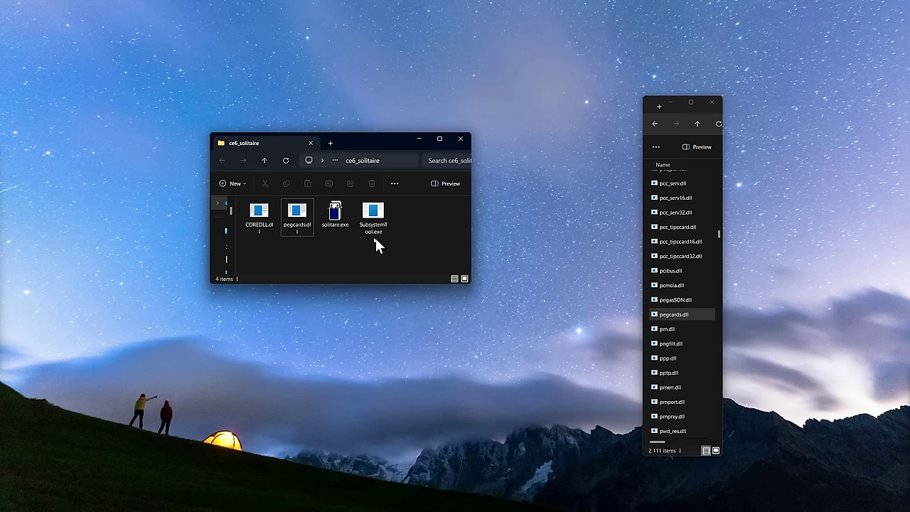
double_click(343, 221)
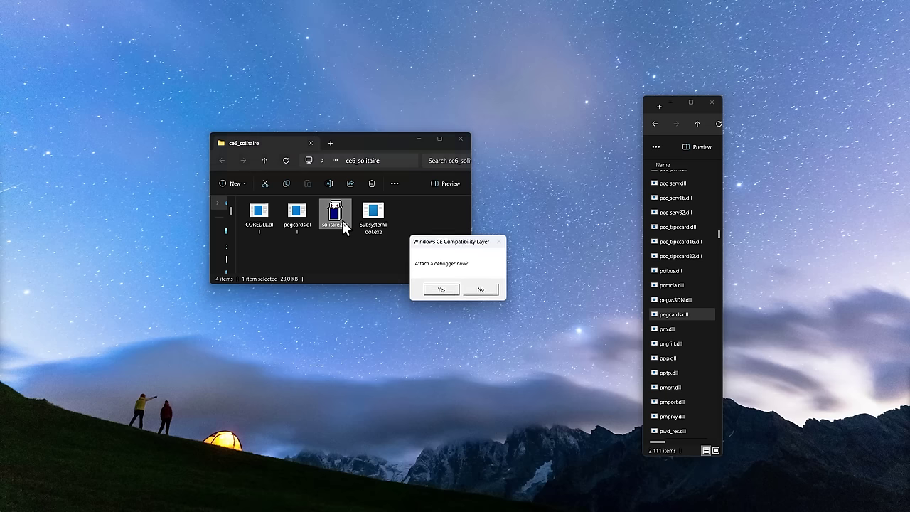
left_click(492, 289)
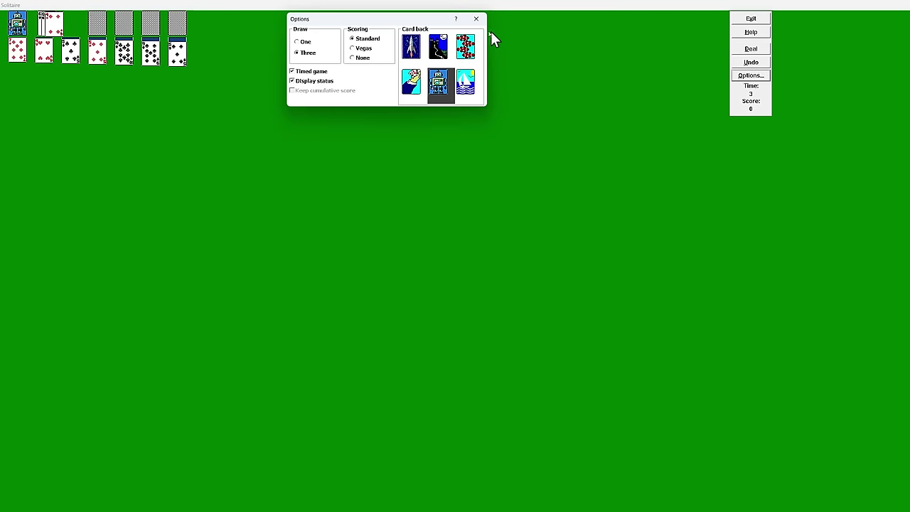
In Solitaire's options, set scoring to Vegas and try the red-patterned, rocket and hand-with-cards card backs.
left_click_drag(430, 23, 507, 191)
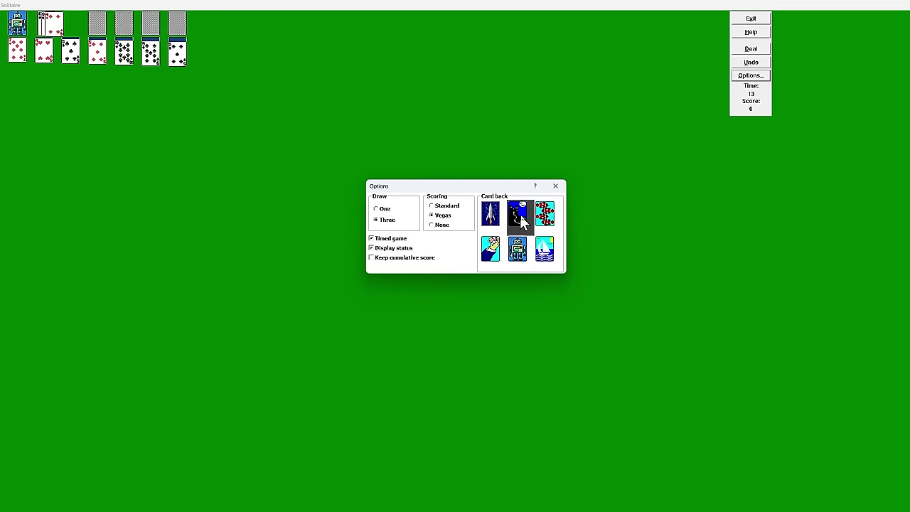
double_click(546, 222)
left_click(751, 75)
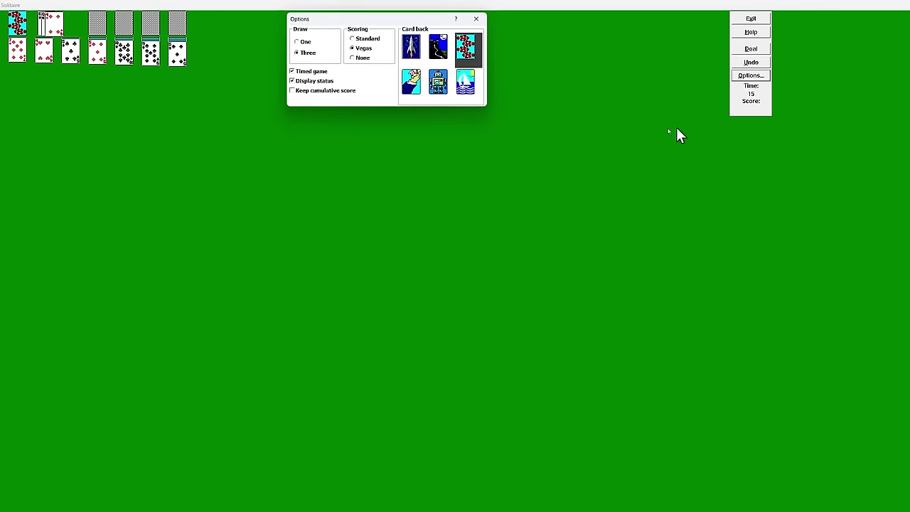
left_click(413, 51)
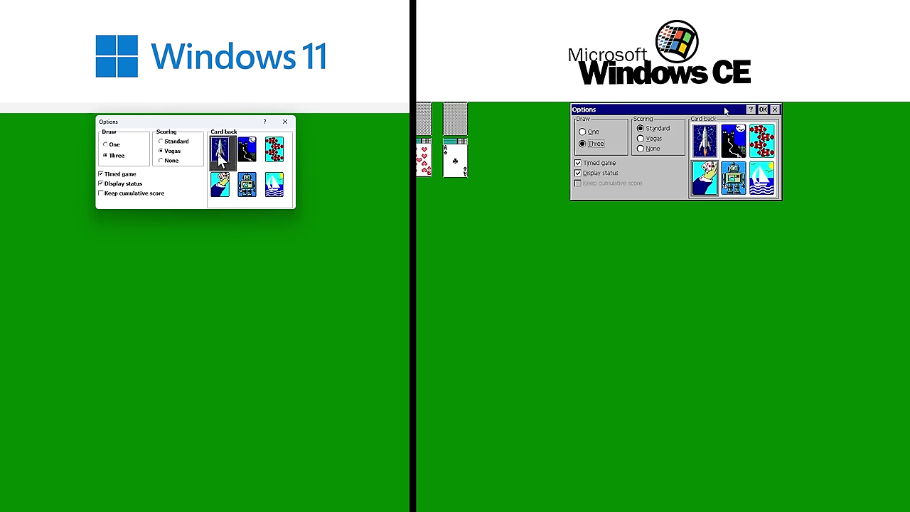
double_click(219, 153)
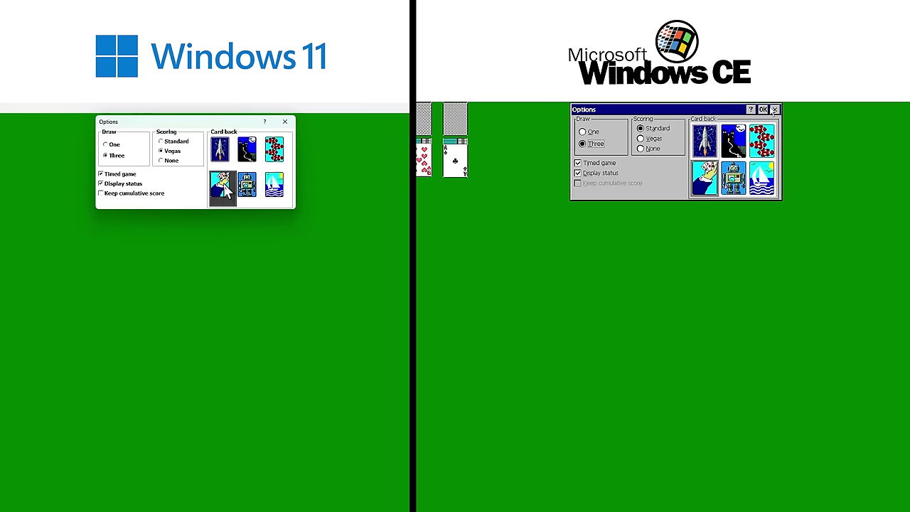
double_click(224, 188)
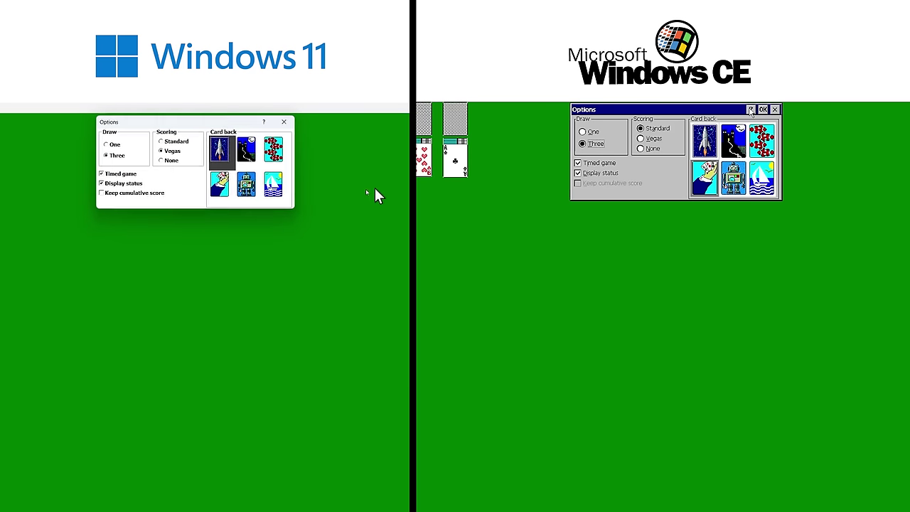
double_click(225, 146)
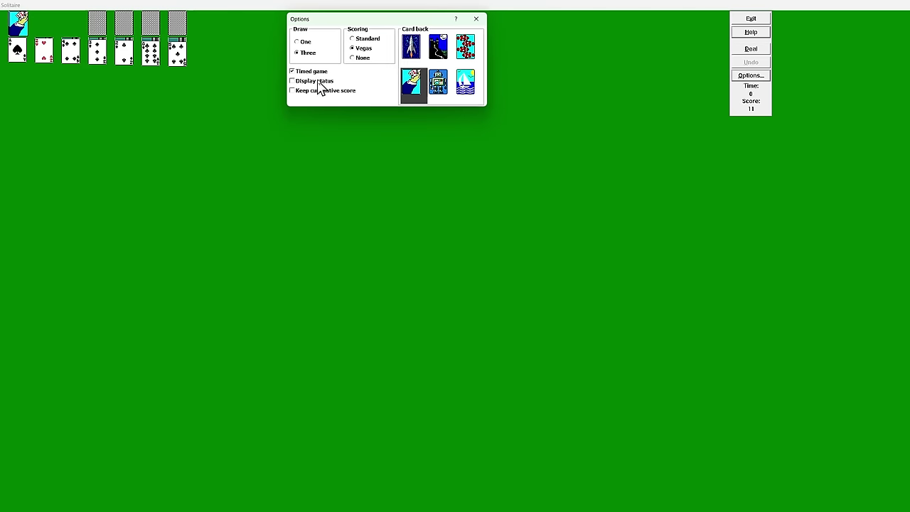
double_click(418, 83)
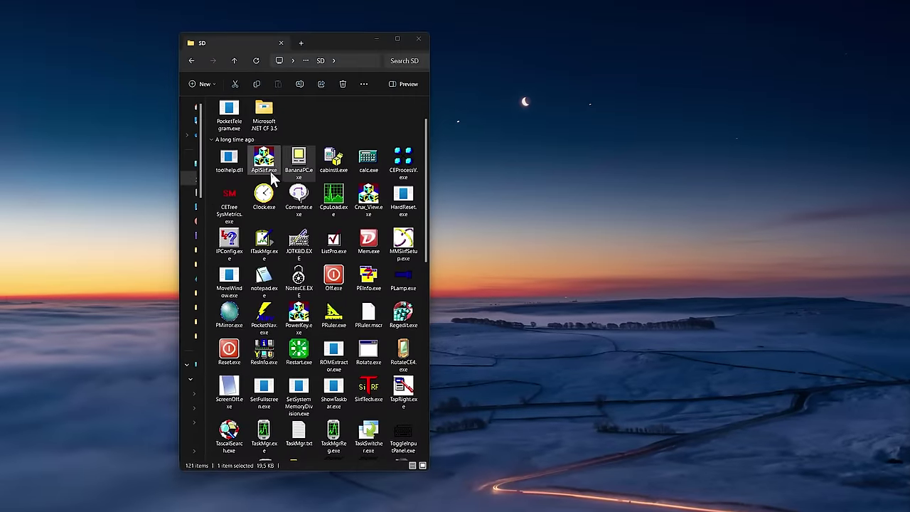
Try to run several Windows CE programs from the SD folder, including calc.exe, CpuLoad.exe, JOTKBD.EXE and PLamp.exe.
double_click(270, 171)
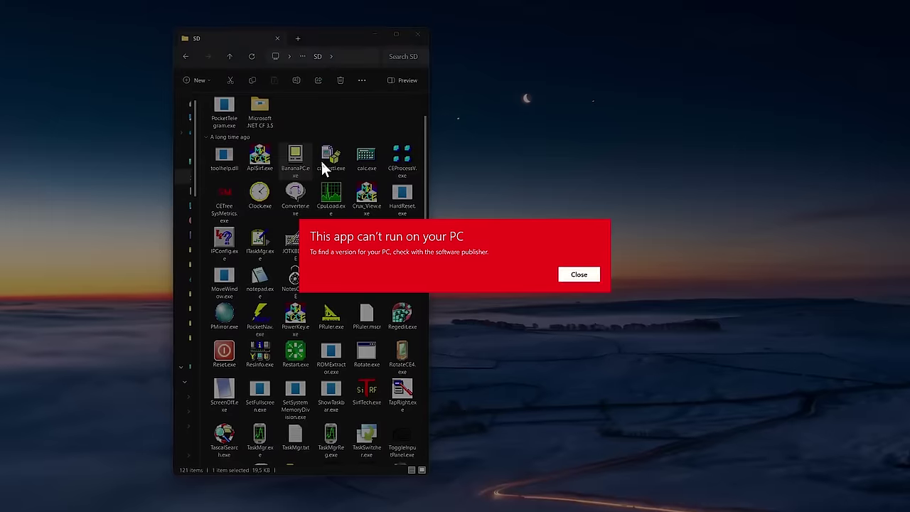
left_click(367, 160)
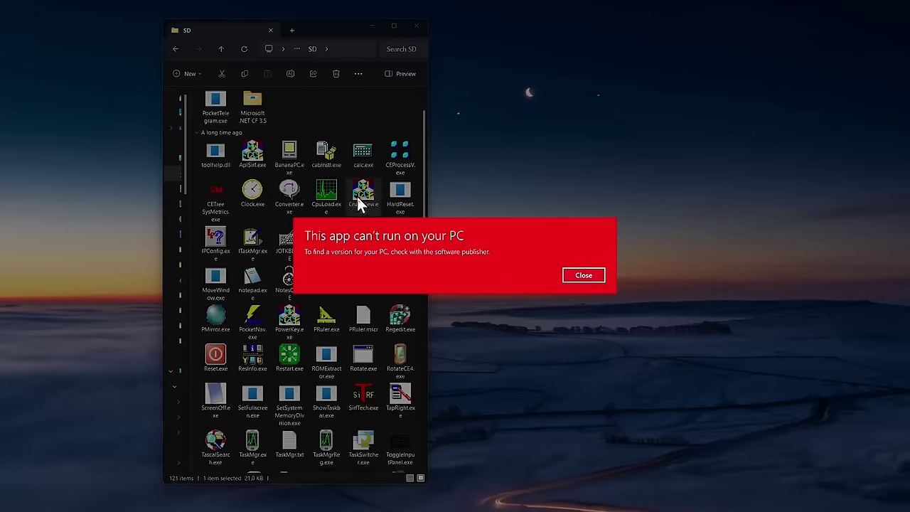
double_click(332, 198)
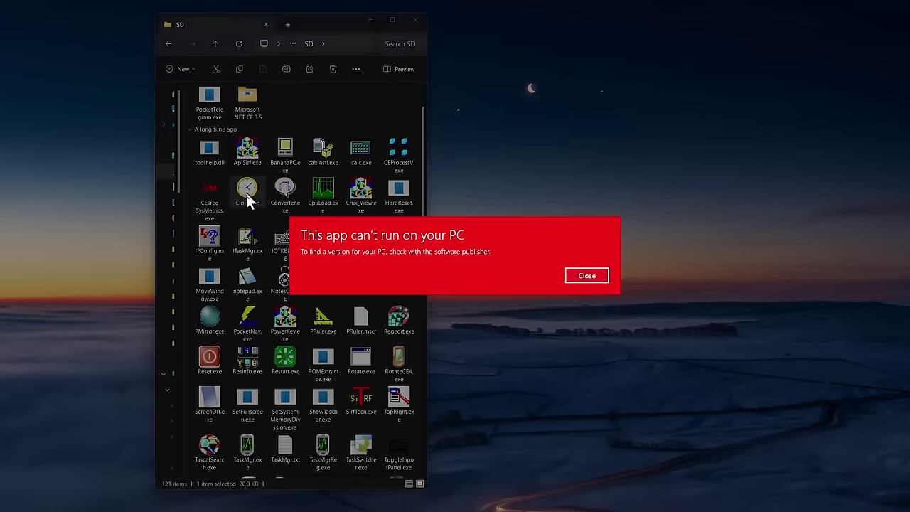
double_click(249, 253)
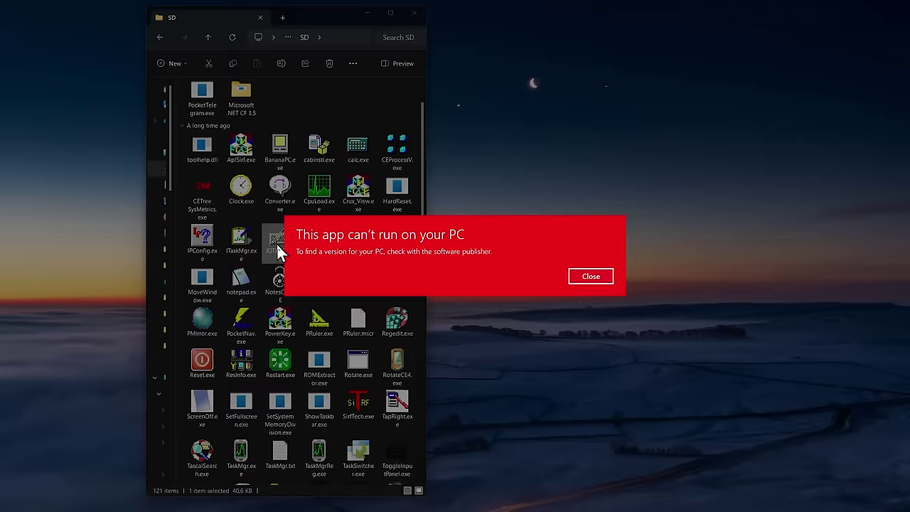
double_click(282, 242)
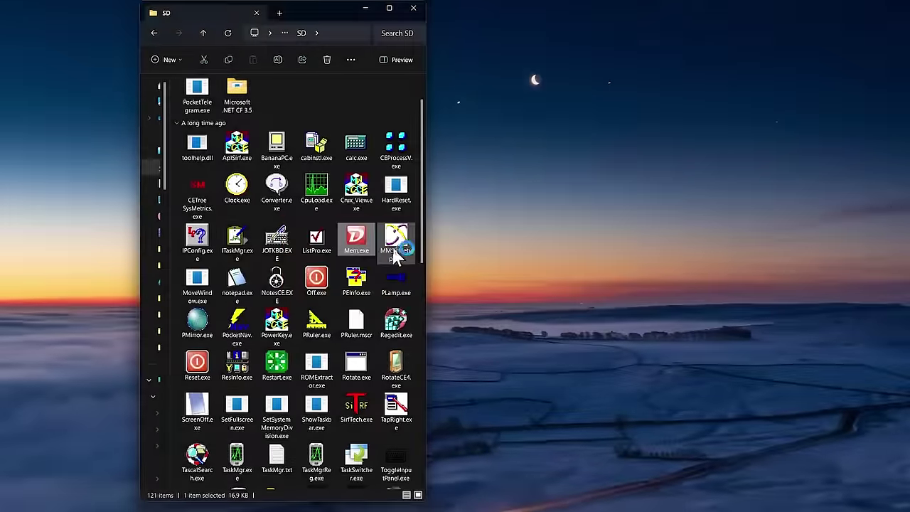
double_click(402, 278)
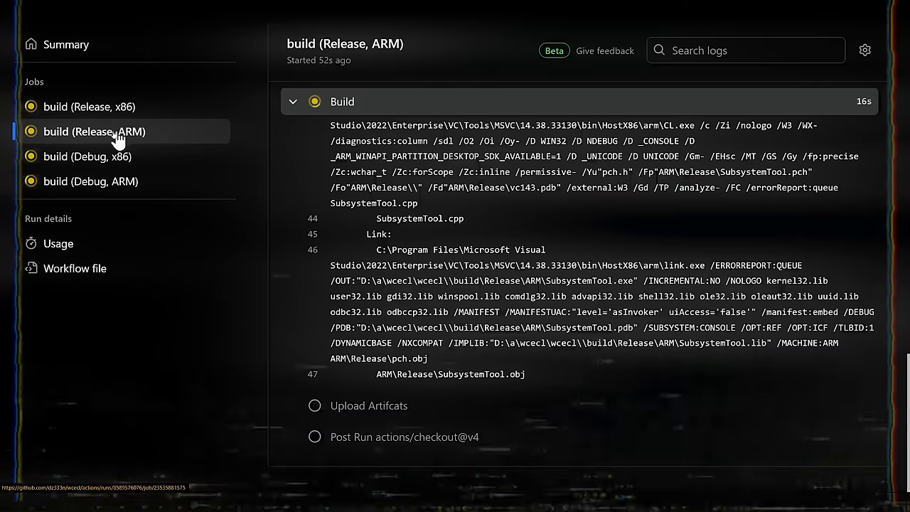
Examine the build logs of the Release ARM and Debug ARM jobs in the wcecl GitHub workflow run.
left_click_drag(281, 42, 410, 44)
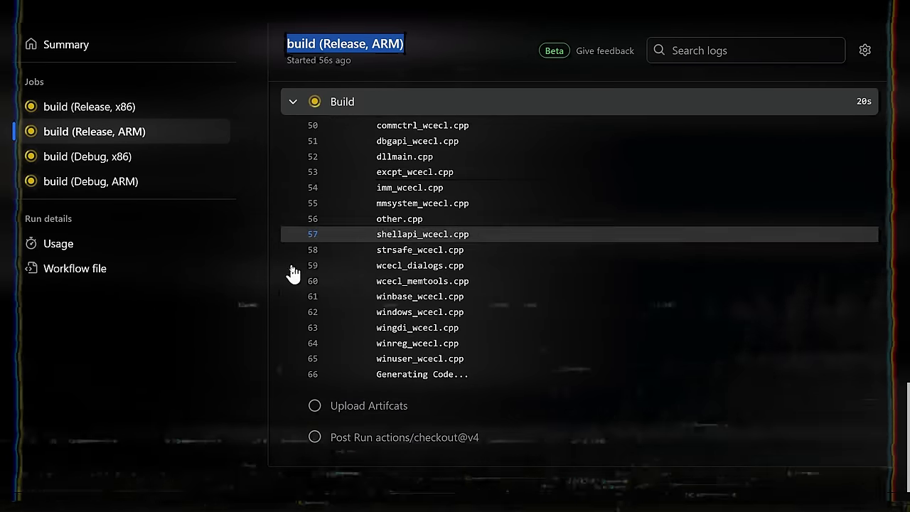
left_click(211, 384)
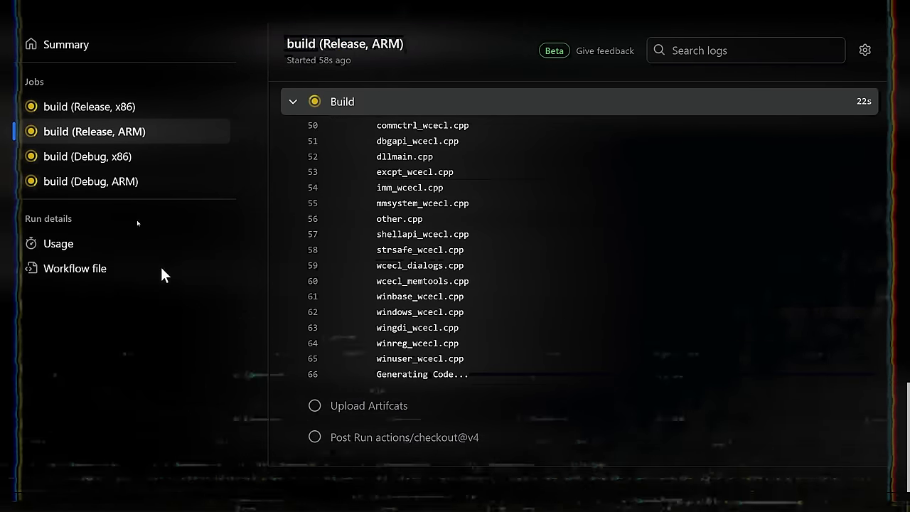
left_click(132, 191)
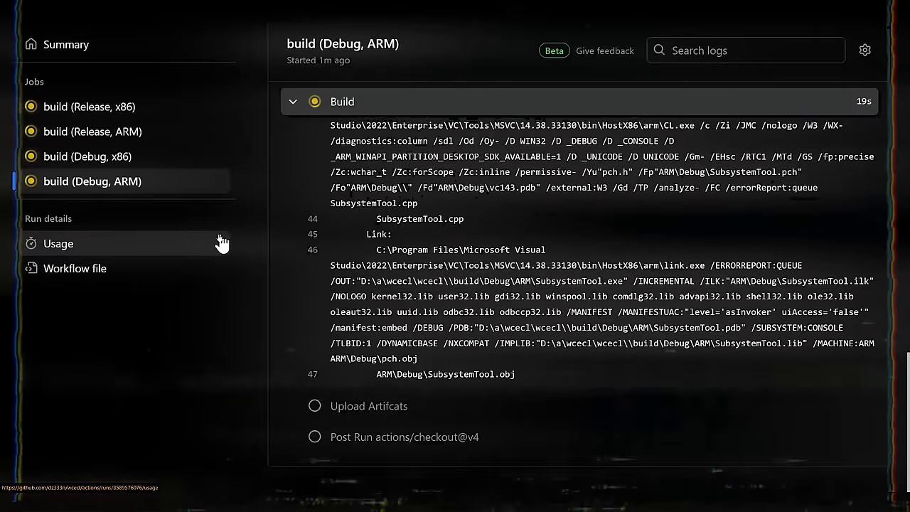
left_click(116, 133)
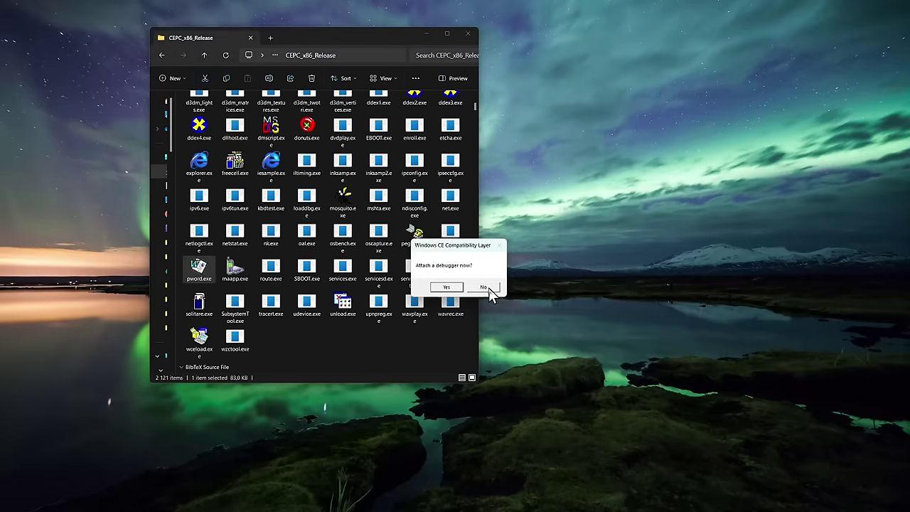
Try to run pword.exe from the CEPC_x86_Release folder without a debugger, and dismiss its error dialogs.
left_click(483, 288)
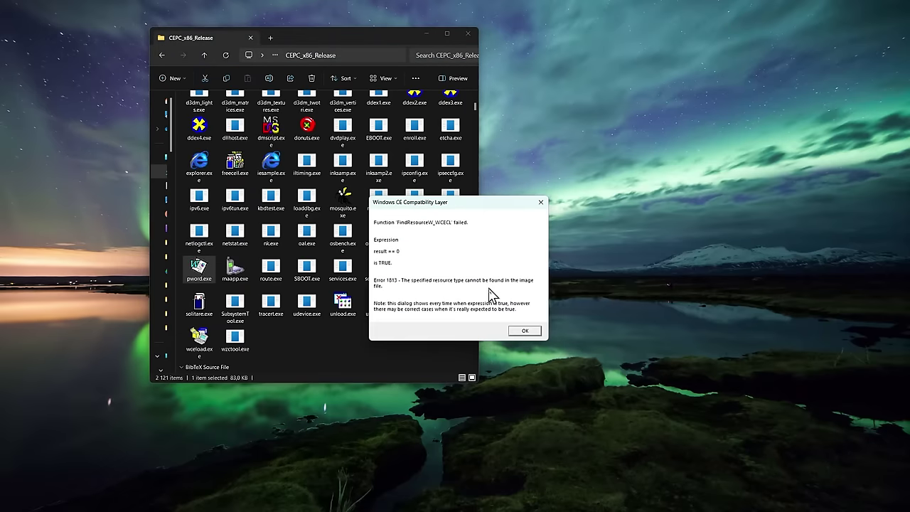
left_click(524, 330)
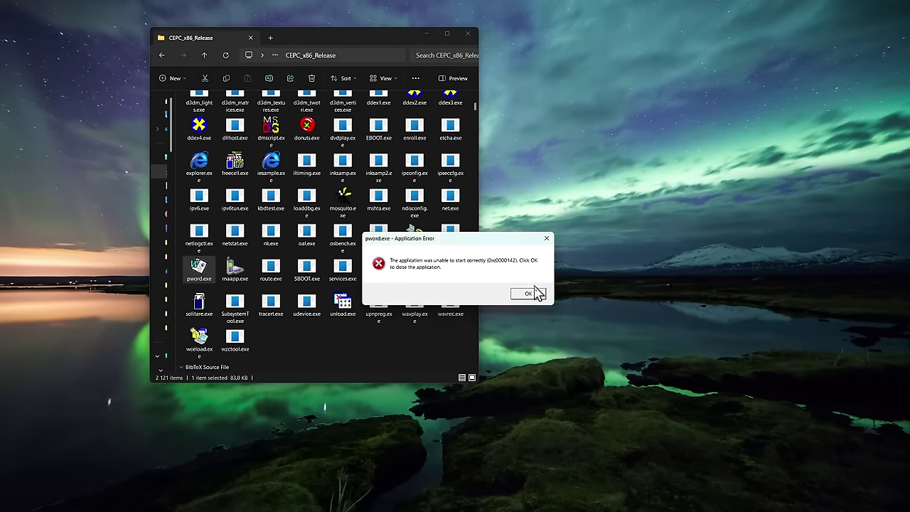
left_click(529, 291)
Browse the executables in the Application group of the CEPC_x86_Release folder.
scroll(439, 259, "up", 2)
scroll(418, 225, "up", 2)
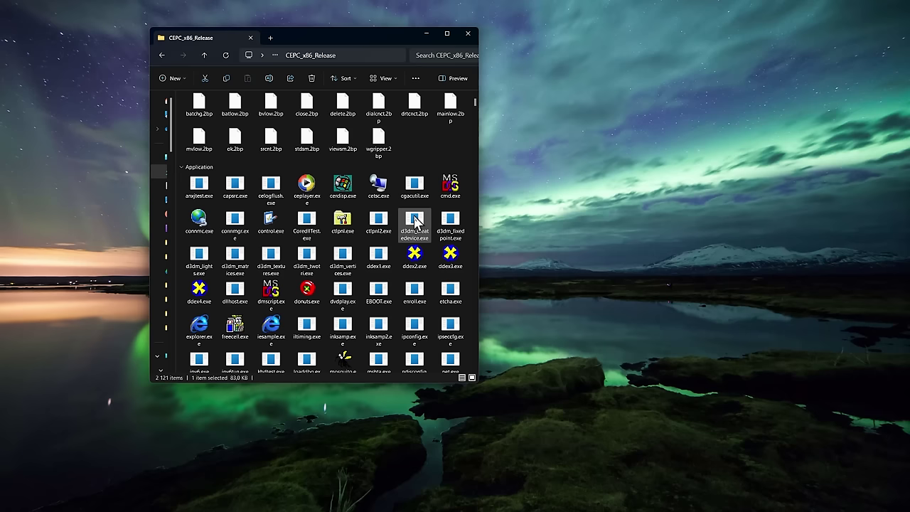
scroll(434, 217, "down", 2)
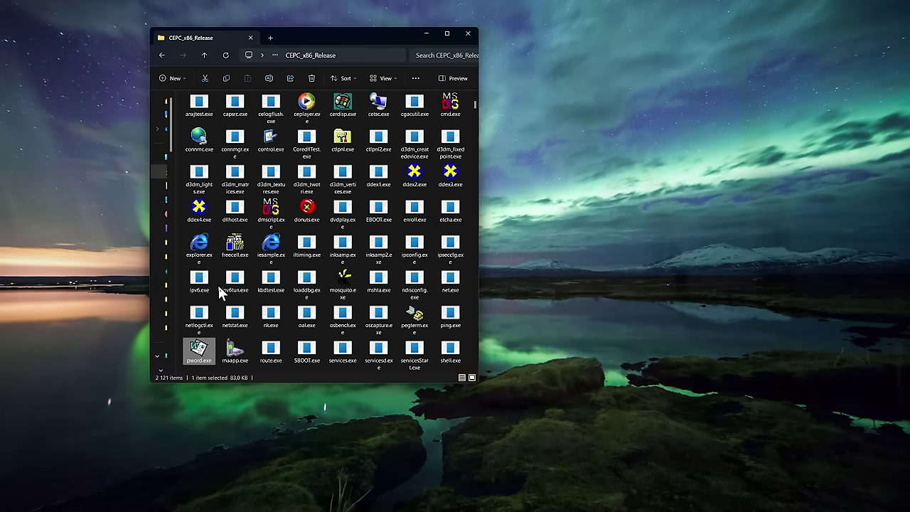
scroll(217, 283, "down", 2)
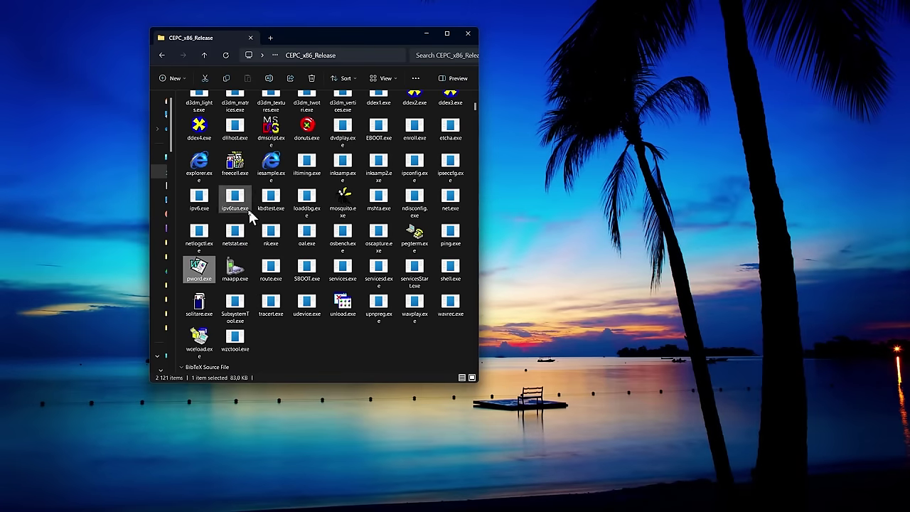
scroll(300, 225, "up", 4)
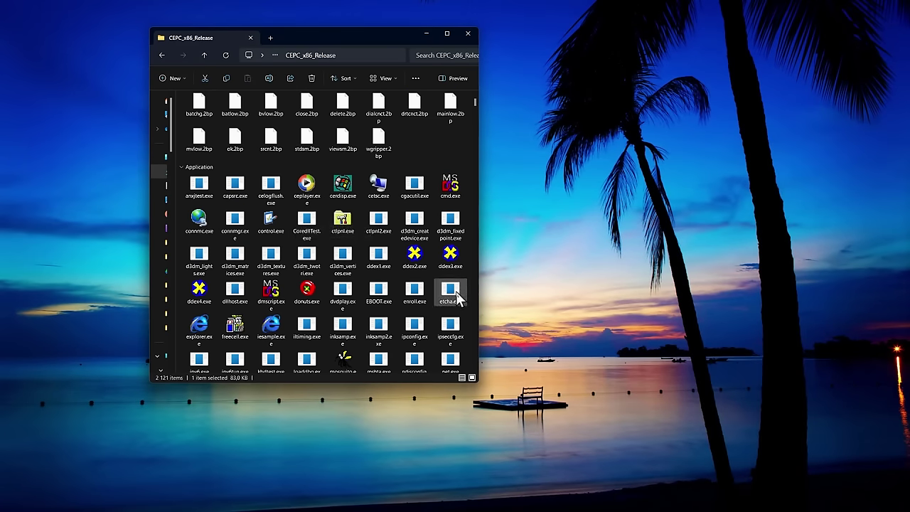
Try to run inksamp.exe from the CEPC_x86_Release folder and dismiss its error dialogs.
scroll(456, 299, "down", 2)
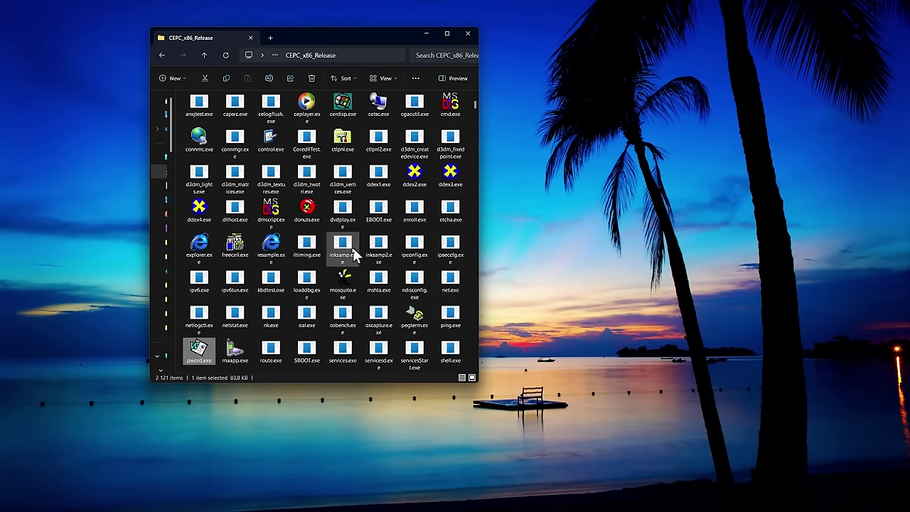
double_click(344, 249)
left_click(482, 289)
left_click(525, 331)
key("Return")
Run etcha.exe, draw a freehand looping line across its canvas, close it, and exit at the exception warning.
double_click(450, 212)
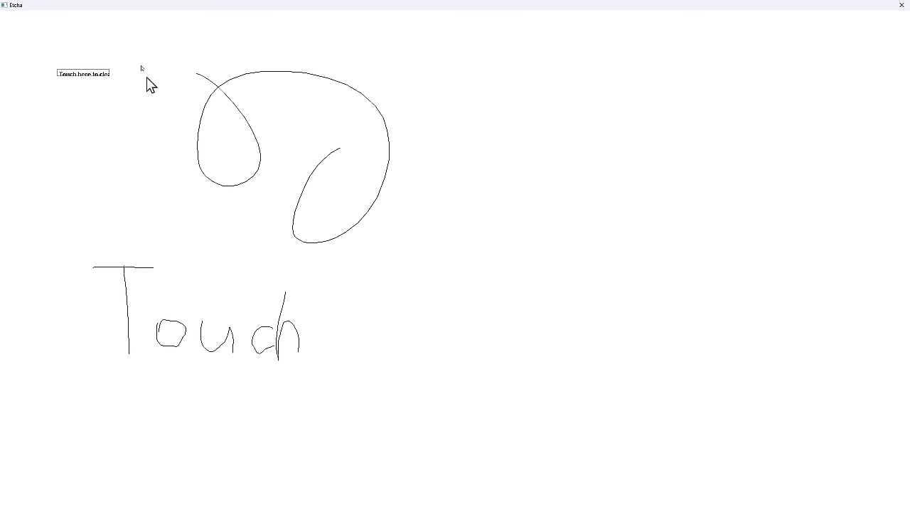
left_click_drag(325, 226, 804, 489)
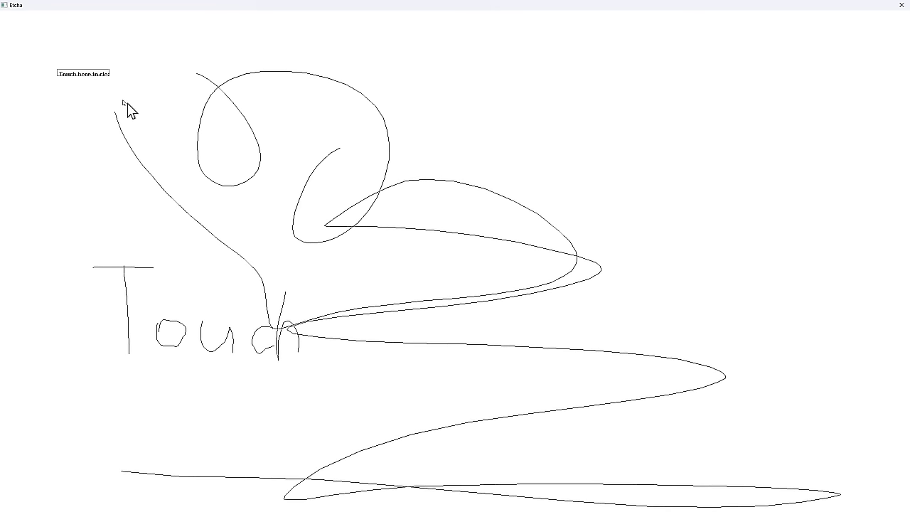
left_click(101, 75)
left_click(901, 6)
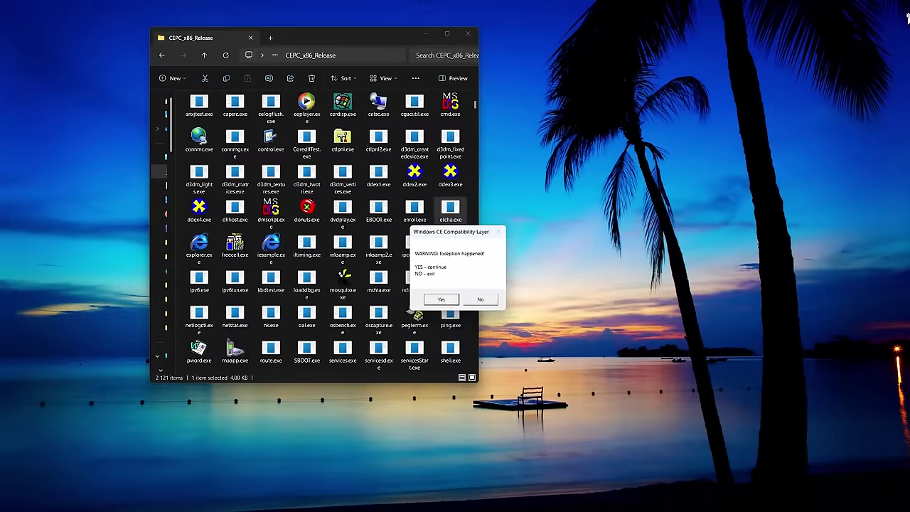
left_click(481, 301)
Try to run wceload.exe from the Application group and dismiss its error dialogs.
scroll(422, 309, "down", 4)
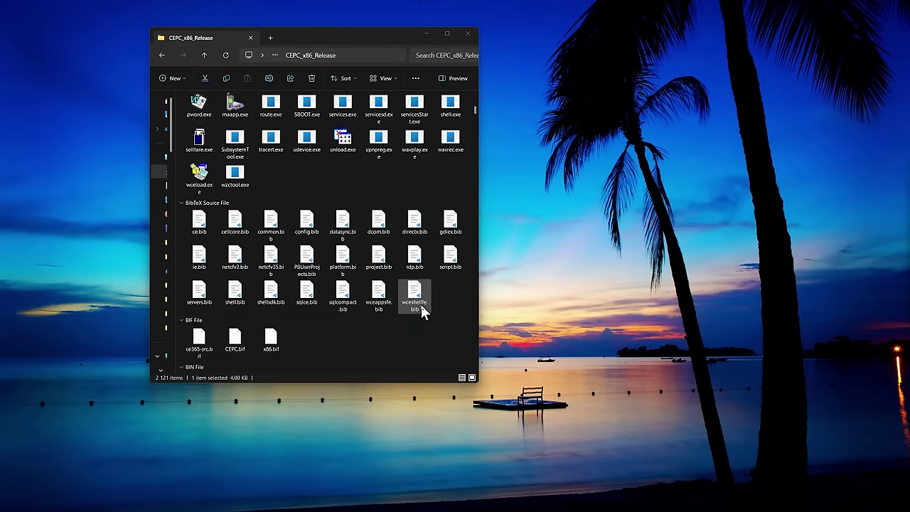
scroll(420, 310, "up", 1)
double_click(199, 281)
left_click(525, 295)
left_click(524, 296)
Try to run mosquito.exe and loaddbg.exe, dismissing the dialogs each one raises.
double_click(344, 142)
key("Return")
double_click(301, 146)
key("Return")
left_click(486, 288)
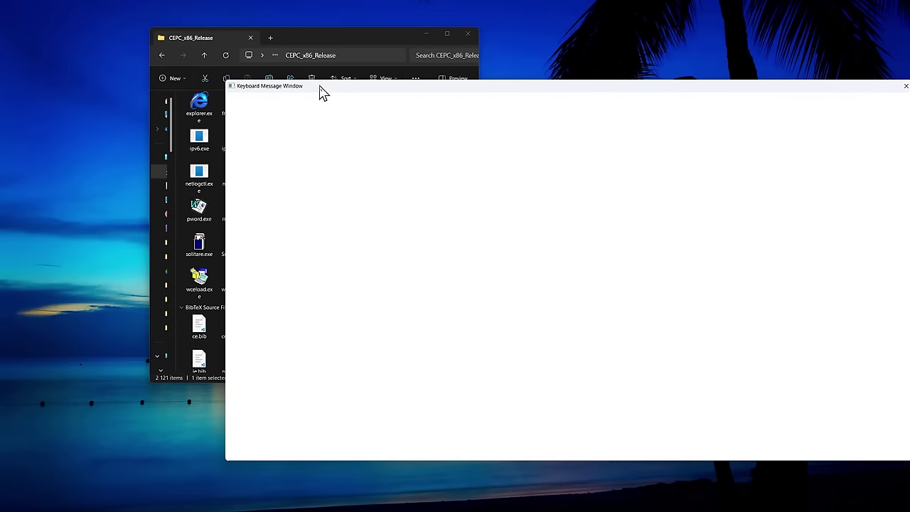
Move the Keyboard Message Window of kbdtest.exe aside, and try to run osbench.exe, dismissing its error dialog.
left_click_drag(321, 91, 148, 59)
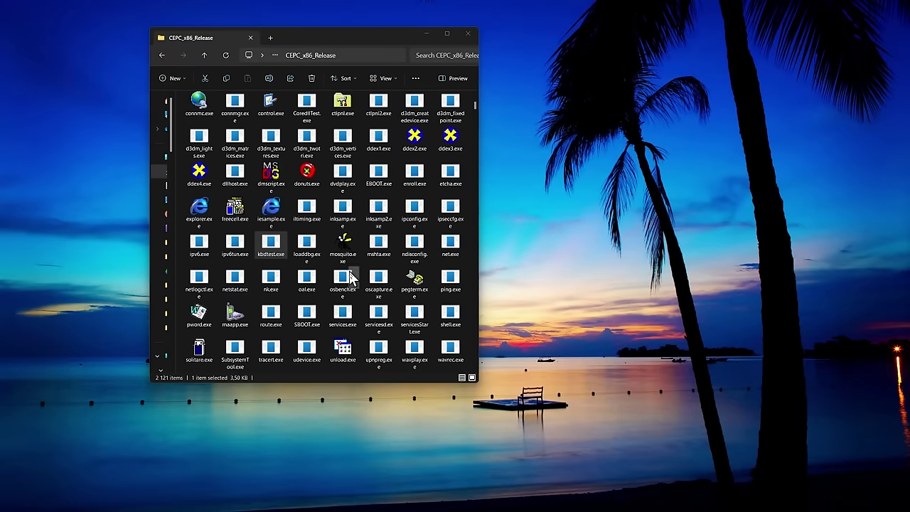
double_click(346, 293)
left_click(524, 296)
scroll(359, 266, "up", 3)
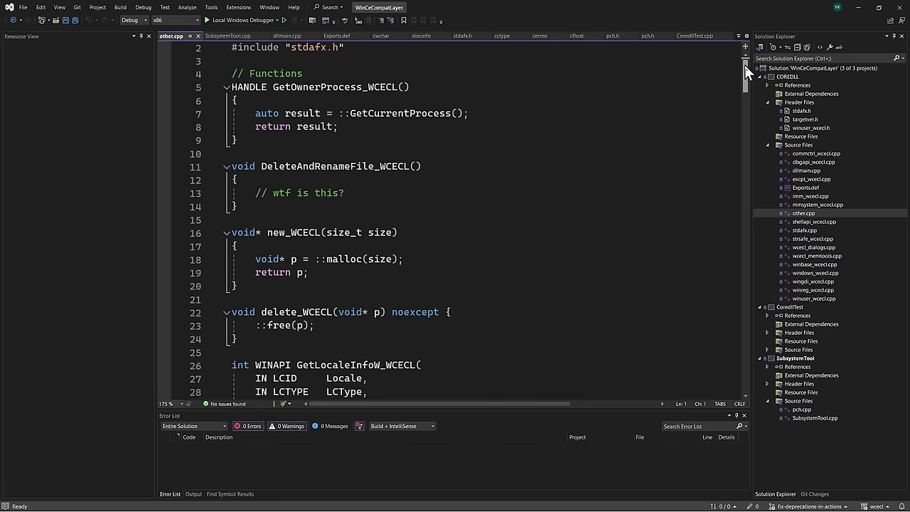
Switch to Visual Studio and examine the list of stubbed functions near the end of other.cpp.
left_click_drag(744, 64, 730, 306)
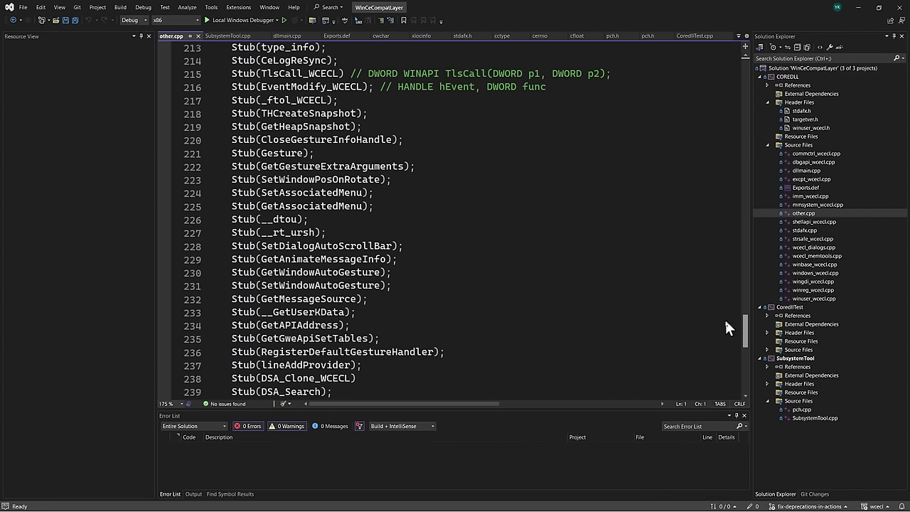
scroll(725, 321, "down", 3)
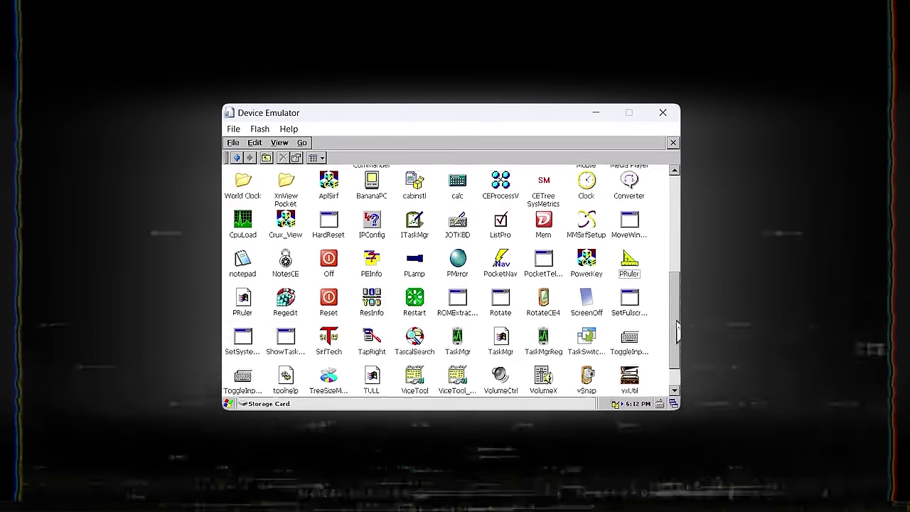
Switch to the Device Emulator and run vxUtil from the Storage Card folder.
scroll(679, 331, "down", 1)
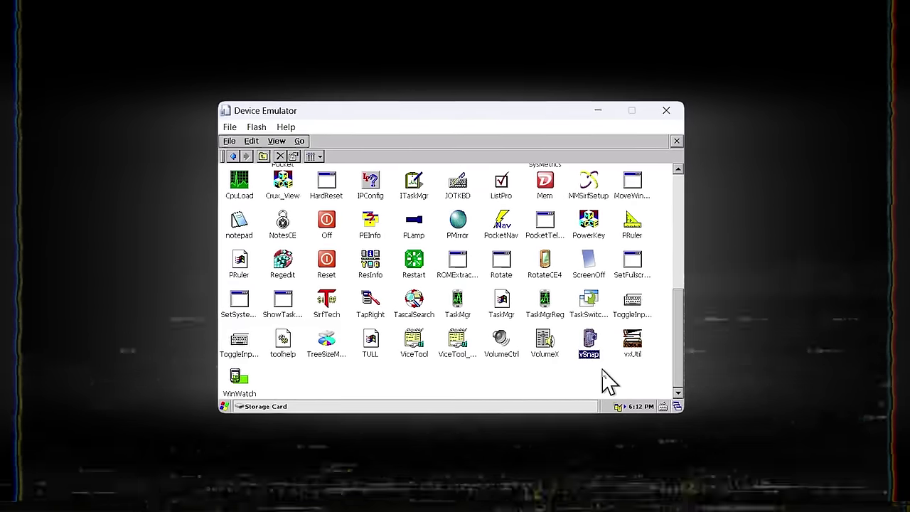
double_click(632, 341)
left_click(257, 140)
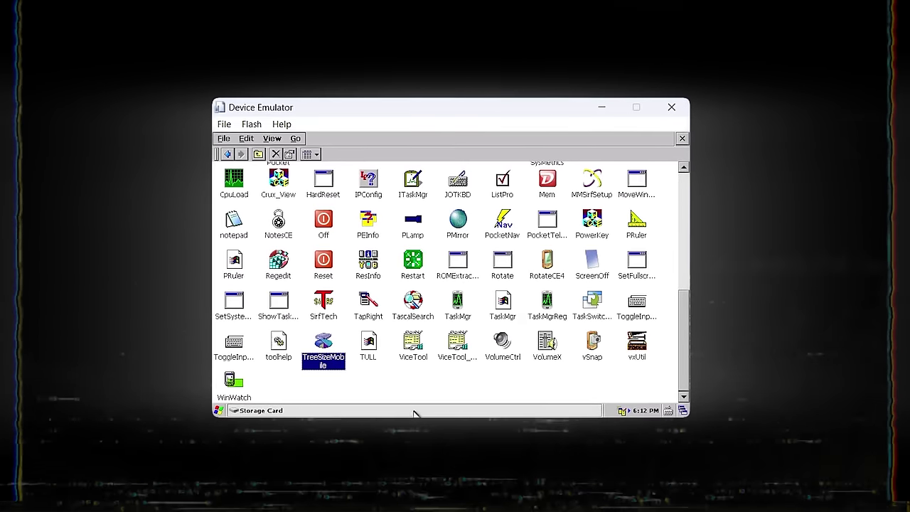
Run TreeSizeMobile from the Storage Card folder, view its folder tree, and close the program.
left_click_drag(325, 345, 240, 349)
double_click(320, 344)
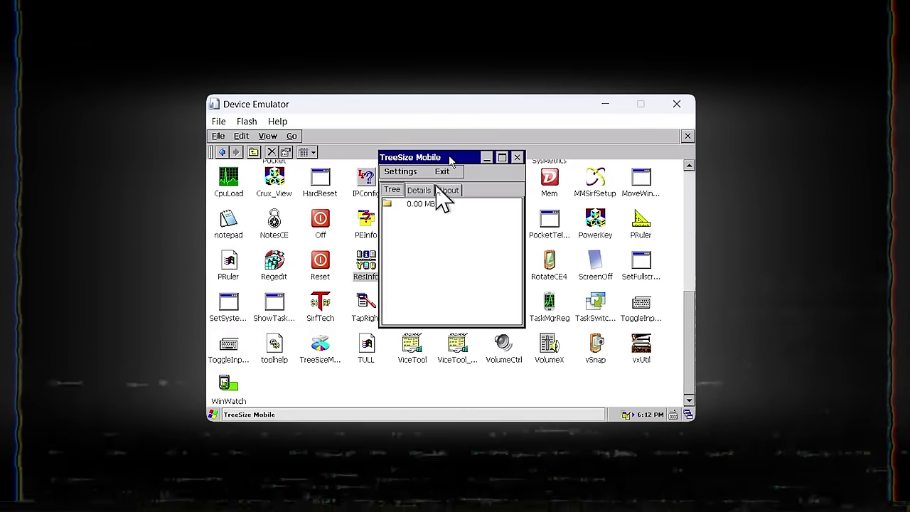
left_click(400, 171)
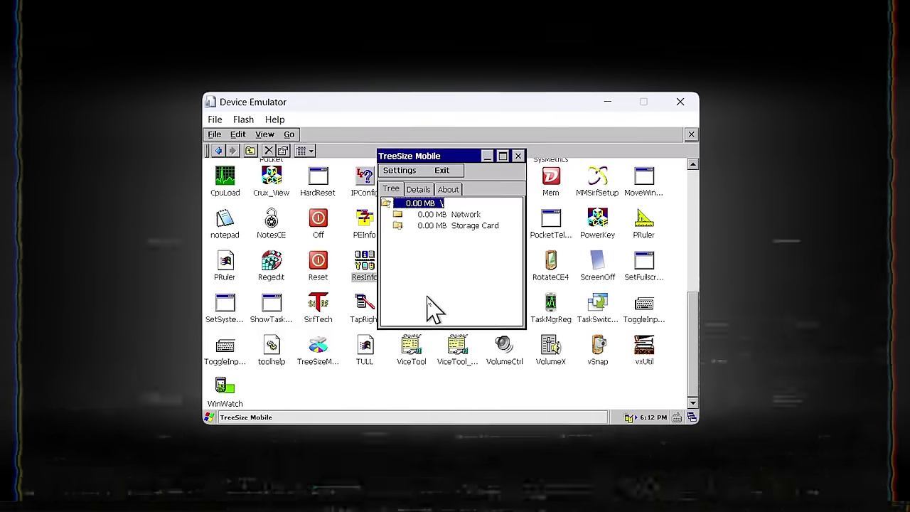
left_click(518, 156)
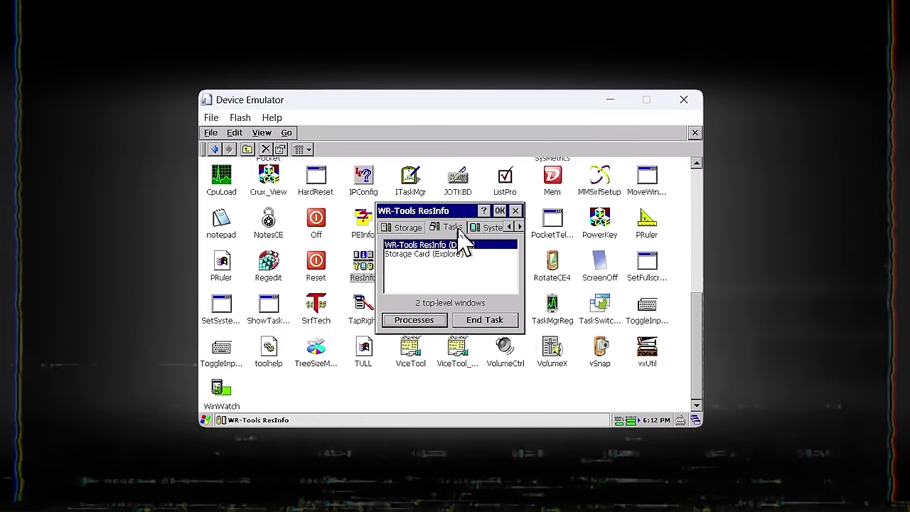